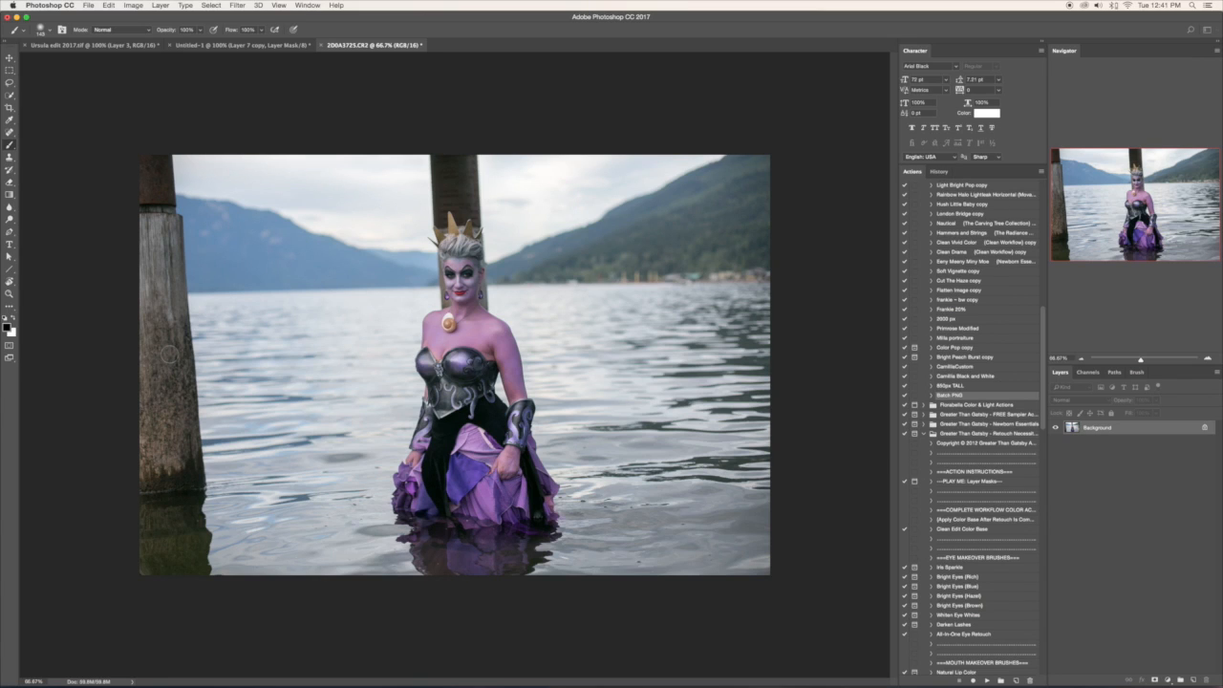
- Quick-select the costumed woman standing in the lake, including her dress
{"action": "left_click", "coordinate": [11, 97]}
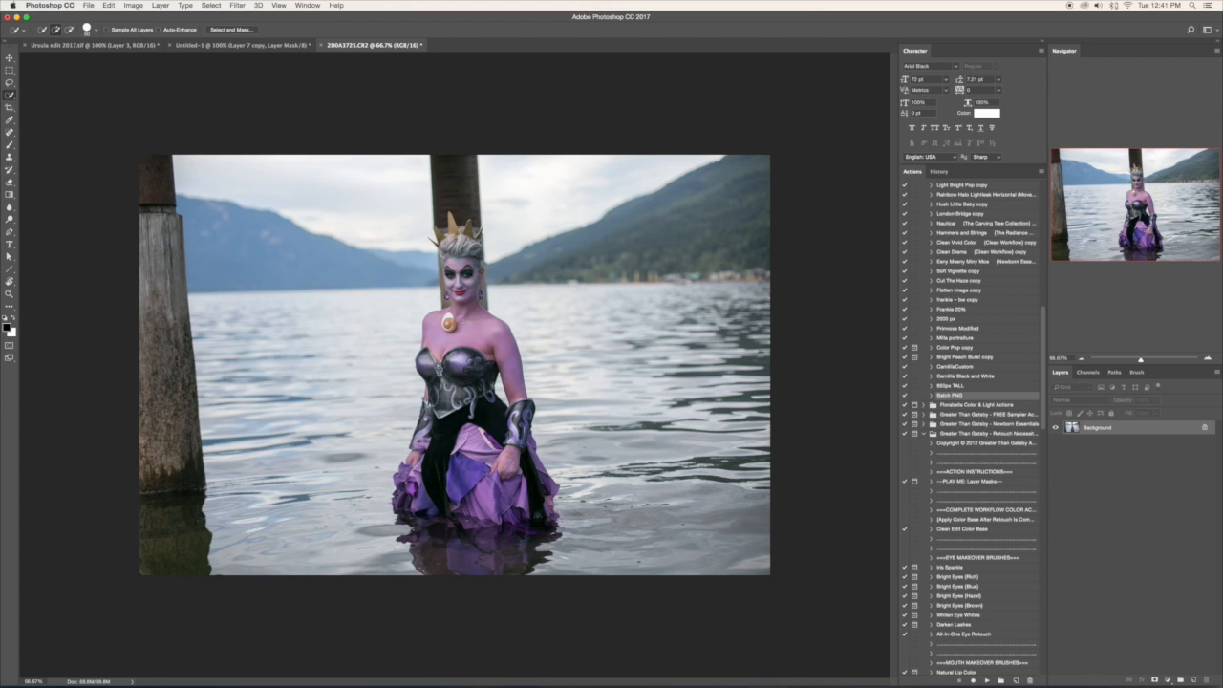
{"action": "mouse_move", "coordinate": [477, 387]}
{"action": "left_mouse_down"}
{"action": "mouse_move", "coordinate": [487, 420]}
{"action": "mouse_move", "coordinate": [456, 423]}
{"action": "mouse_move", "coordinate": [436, 473]}
{"action": "left_mouse_up"}
{"action": "left_click_drag", "start_coordinate": [413, 497], "coordinate": [485, 502]}
- Refine the selection beside the woman's face and neck with a smaller selection brush, subtracting the wooden post
{"action": "scroll", "coordinate": [460, 299], "scroll_direction": "up", "scroll_amount": 6}
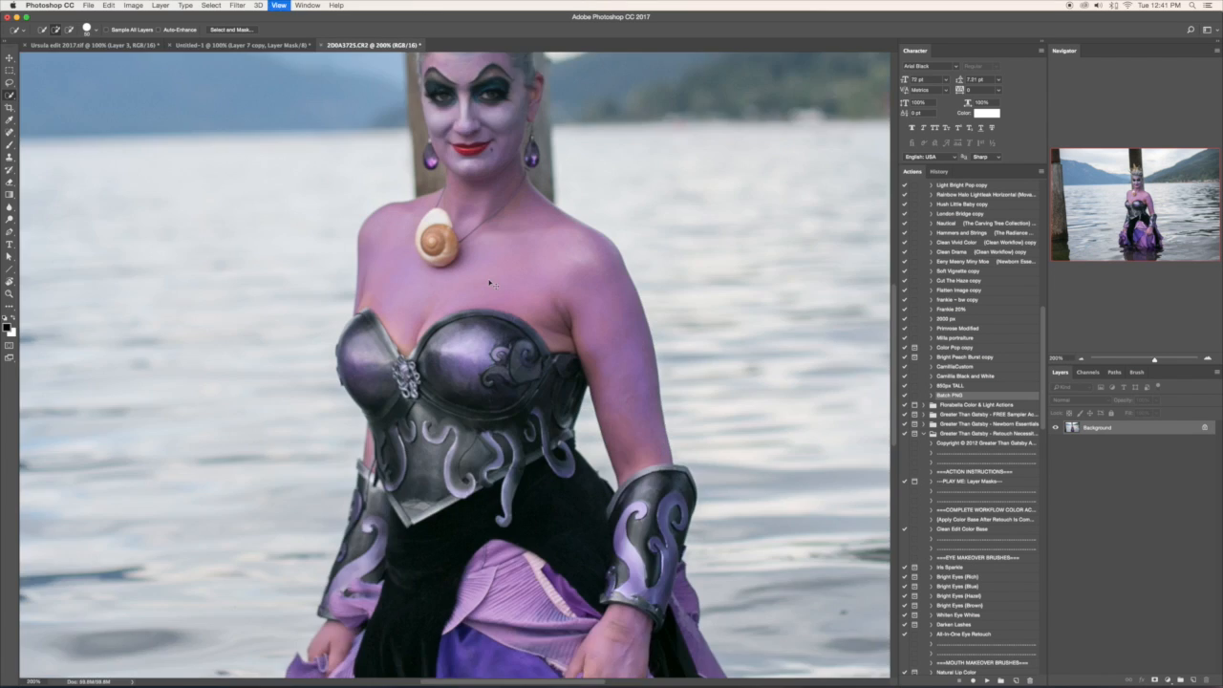
{"action": "scroll", "coordinate": [603, 402], "scroll_direction": "up", "scroll_amount": 4}
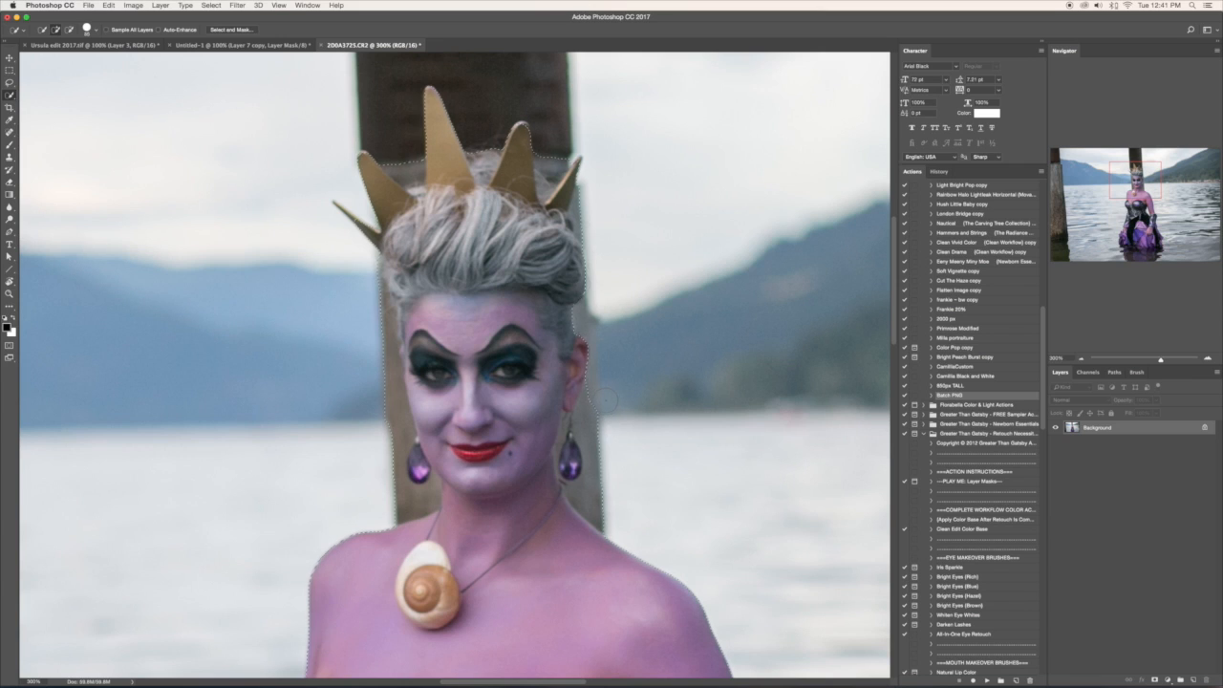
{"action": "key", "text": "bracketleft"}
{"action": "key", "text": "bracketleft"}
{"action": "key", "text": "bracketleft"}
{"action": "key", "text": "alt"}
{"action": "key", "text": "super+z"}
- Subtract the water reflection below the dress hem from the selection
{"action": "scroll", "coordinate": [422, 360], "scroll_direction": "down", "scroll_amount": 15}
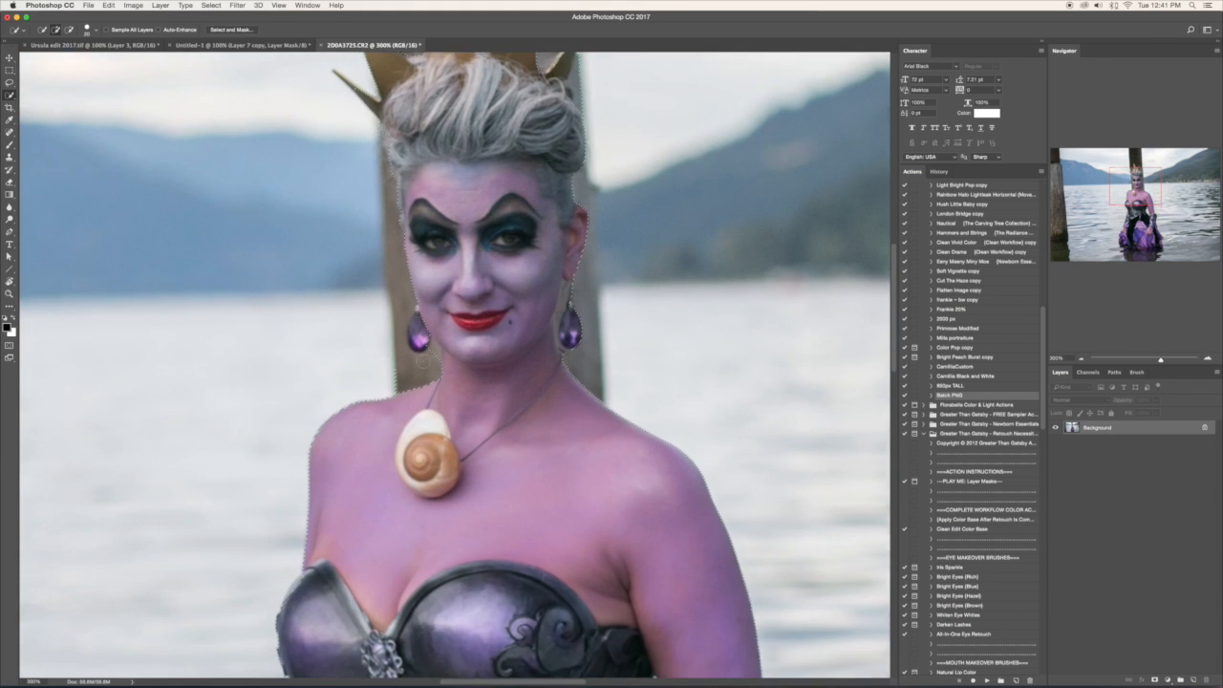
{"action": "scroll", "coordinate": [422, 360], "scroll_direction": "down", "scroll_amount": 5}
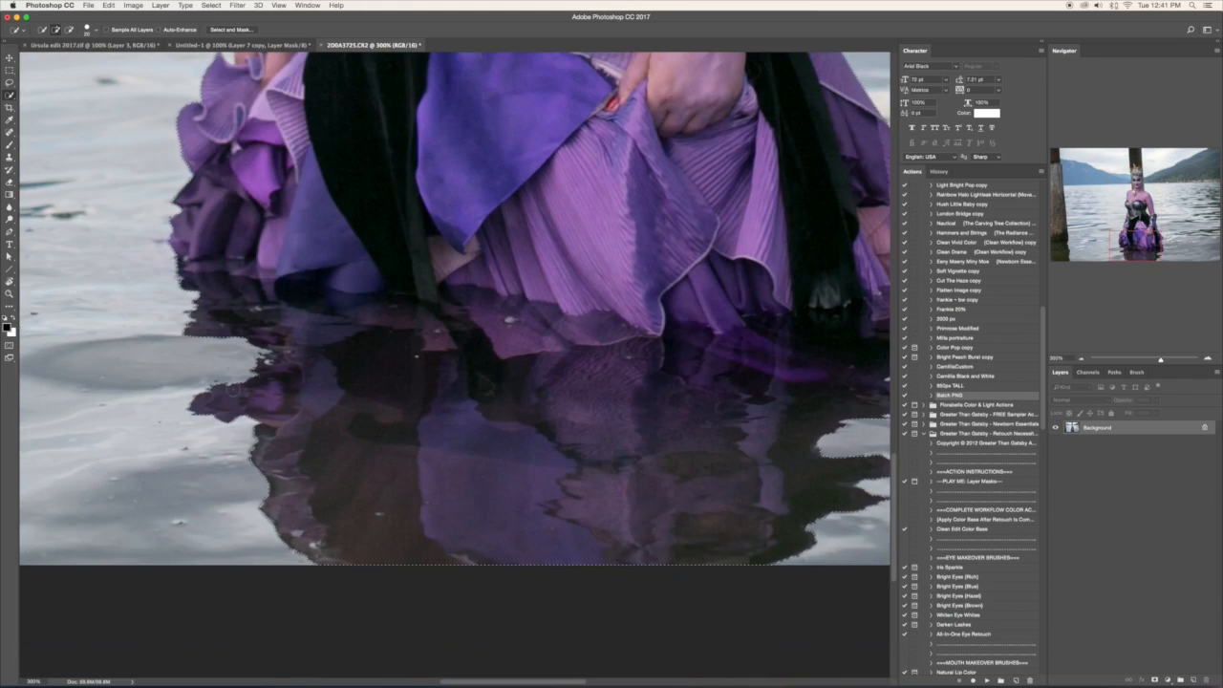
{"action": "mouse_move", "coordinate": [329, 382]}
{"action": "left_mouse_down"}
{"action": "mouse_move", "coordinate": [355, 372]}
{"action": "mouse_move", "coordinate": [495, 390]}
{"action": "mouse_move", "coordinate": [730, 387]}
{"action": "left_mouse_up"}
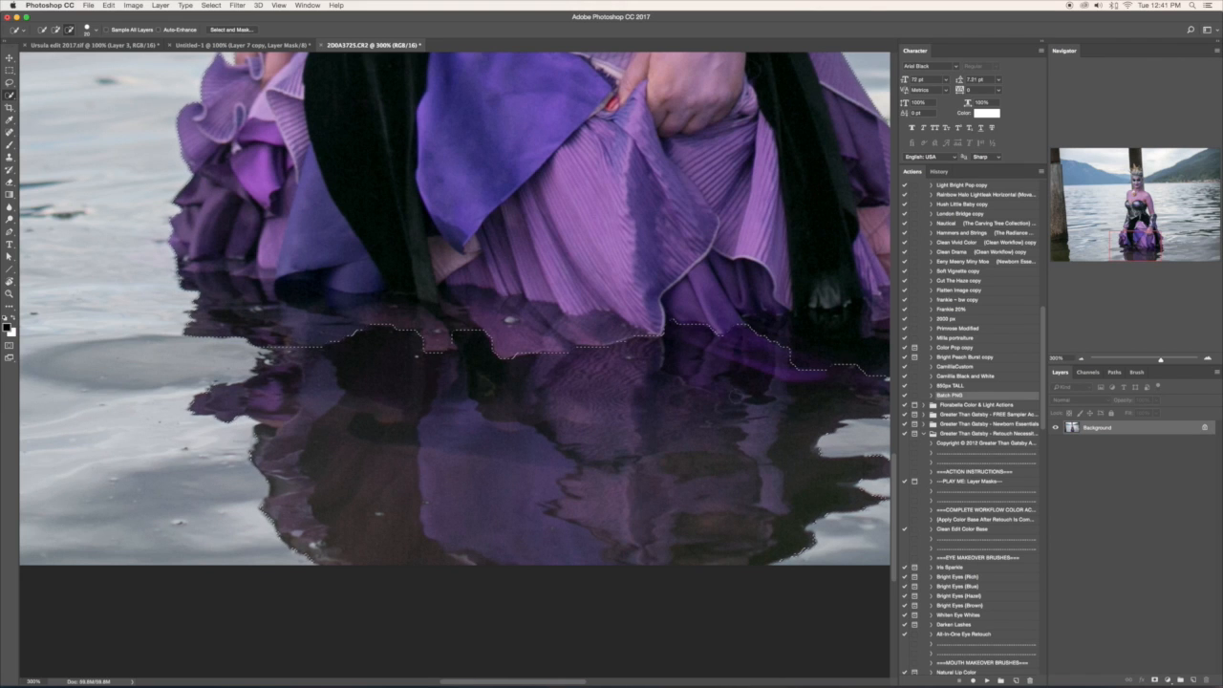
{"action": "scroll", "coordinate": [455, 314], "scroll_direction": "right", "scroll_amount": 10}
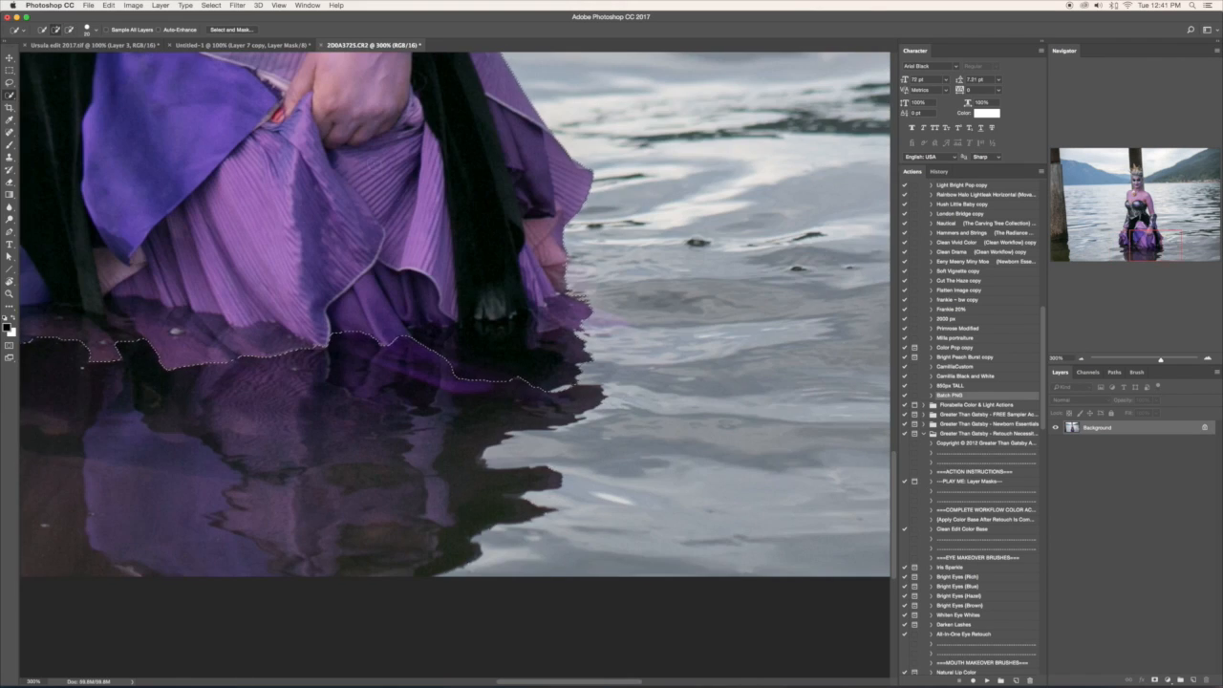
- Refine the selection in Select and Mask with Smooth at 16 and Shift Edge at -67%
{"action": "key", "text": "super+minus"}
{"action": "key", "text": "super+minus"}
{"action": "key", "text": "super+minus"}
{"action": "key", "text": "super+minus"}
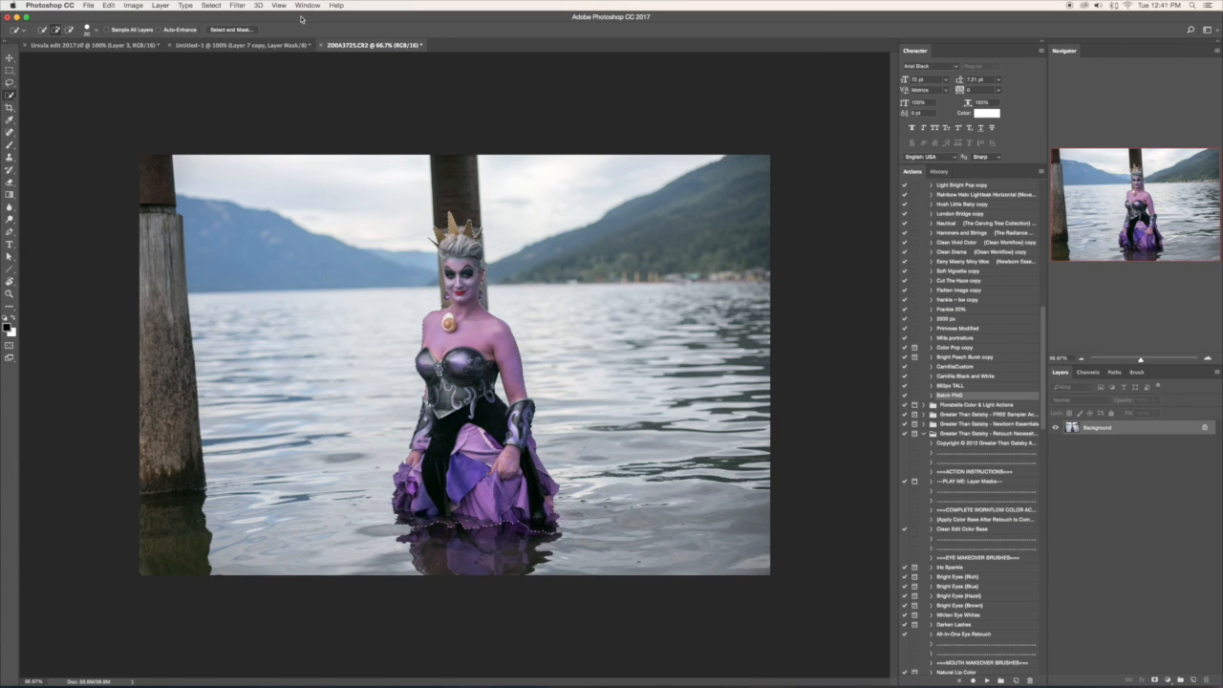
{"action": "left_click", "coordinate": [231, 30]}
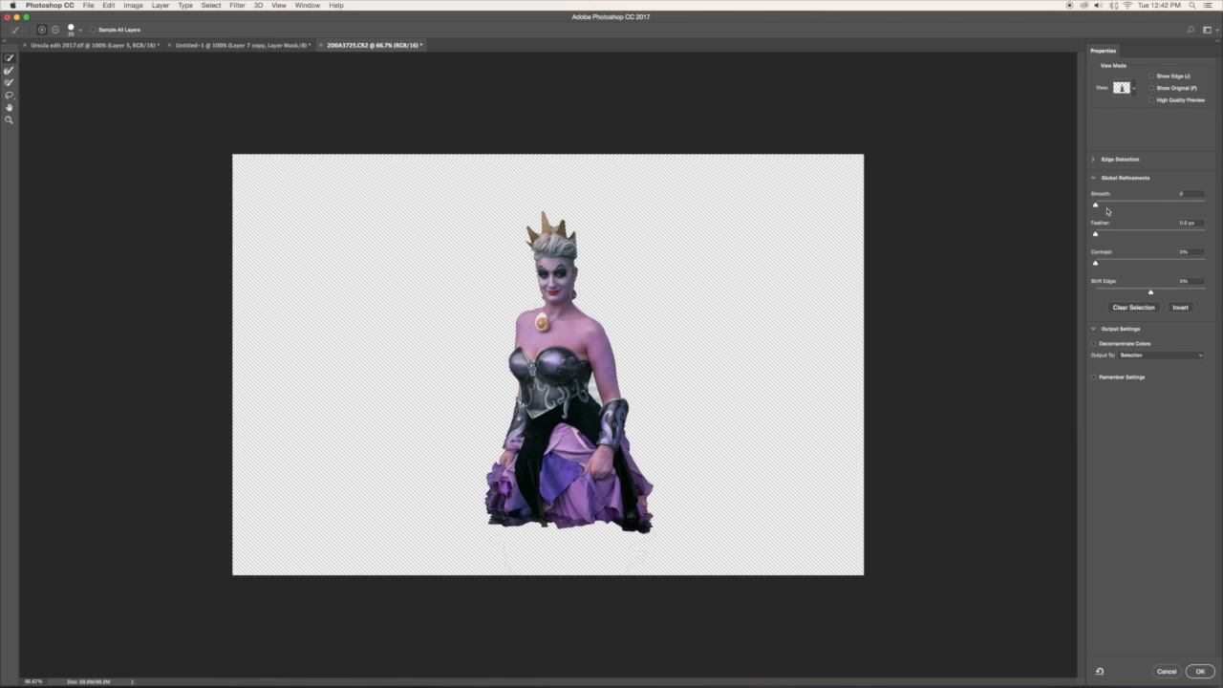
{"action": "left_click_drag", "start_coordinate": [1095, 204], "coordinate": [1111, 205]}
{"action": "left_click_drag", "start_coordinate": [1150, 294], "coordinate": [1129, 295]}
{"action": "left_click_drag", "start_coordinate": [1129, 295], "coordinate": [1114, 293]}
- Output the refined selection to a new layer with a layer mask
{"action": "left_click", "coordinate": [1157, 354]}
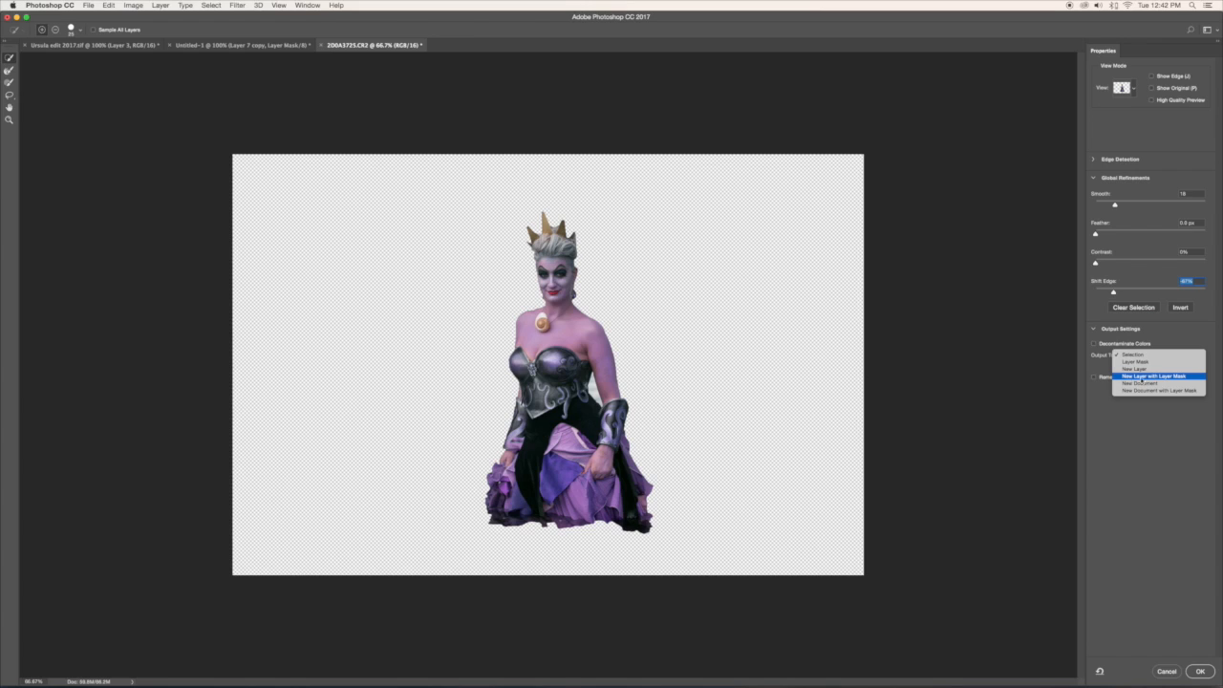
{"action": "left_click", "coordinate": [1123, 378]}
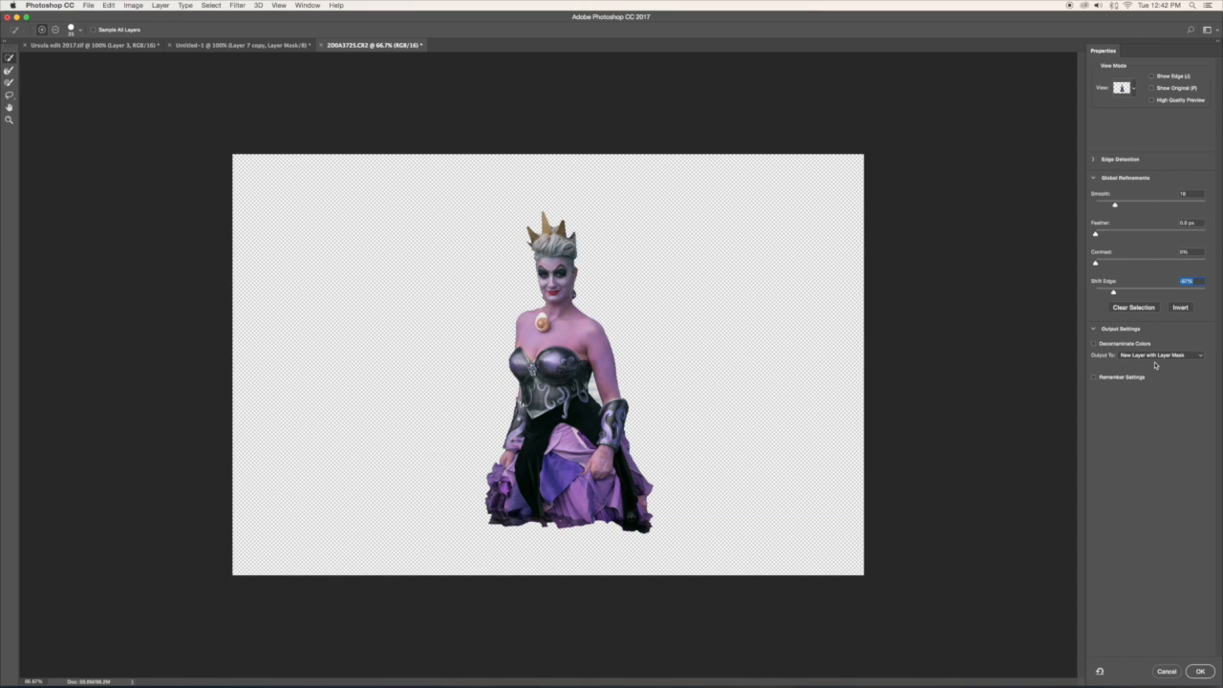
{"action": "left_click", "coordinate": [1199, 671]}
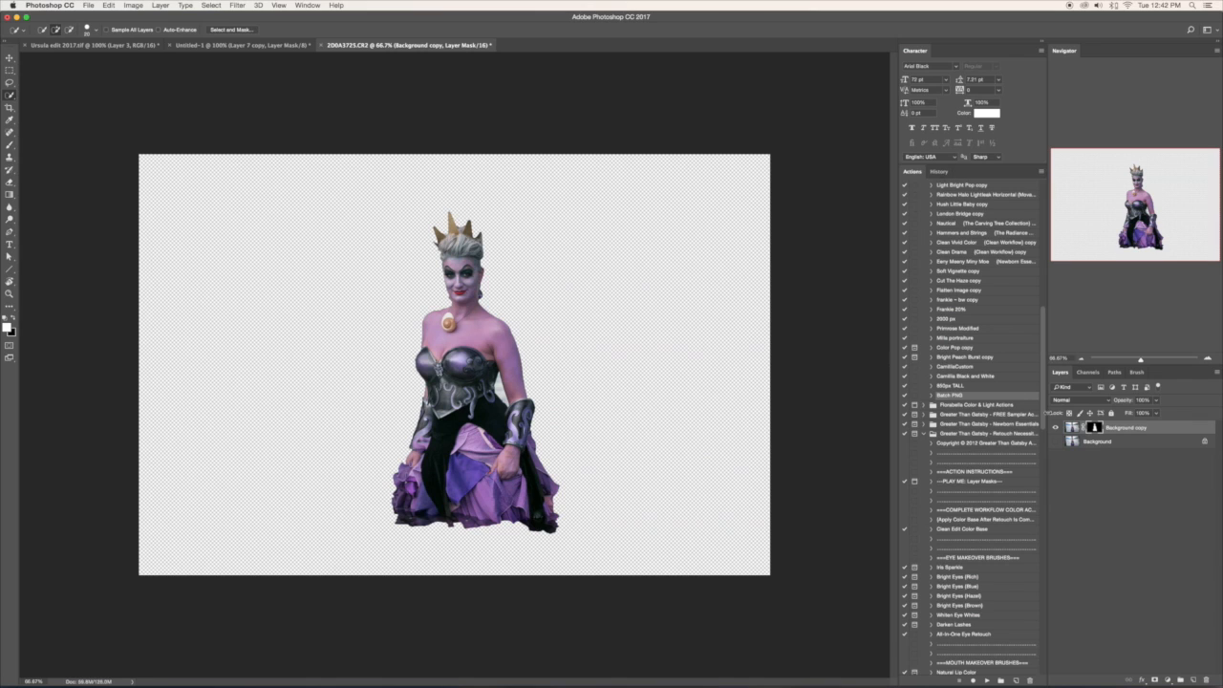
- Compare the cutout with the original photo by toggling the visibility of the two layers
{"action": "left_click", "coordinate": [1055, 427]}
{"action": "left_click", "coordinate": [1056, 426]}
{"action": "left_click", "coordinate": [1055, 427]}
{"action": "left_click", "coordinate": [1056, 427]}
{"action": "left_click", "coordinate": [1056, 440]}
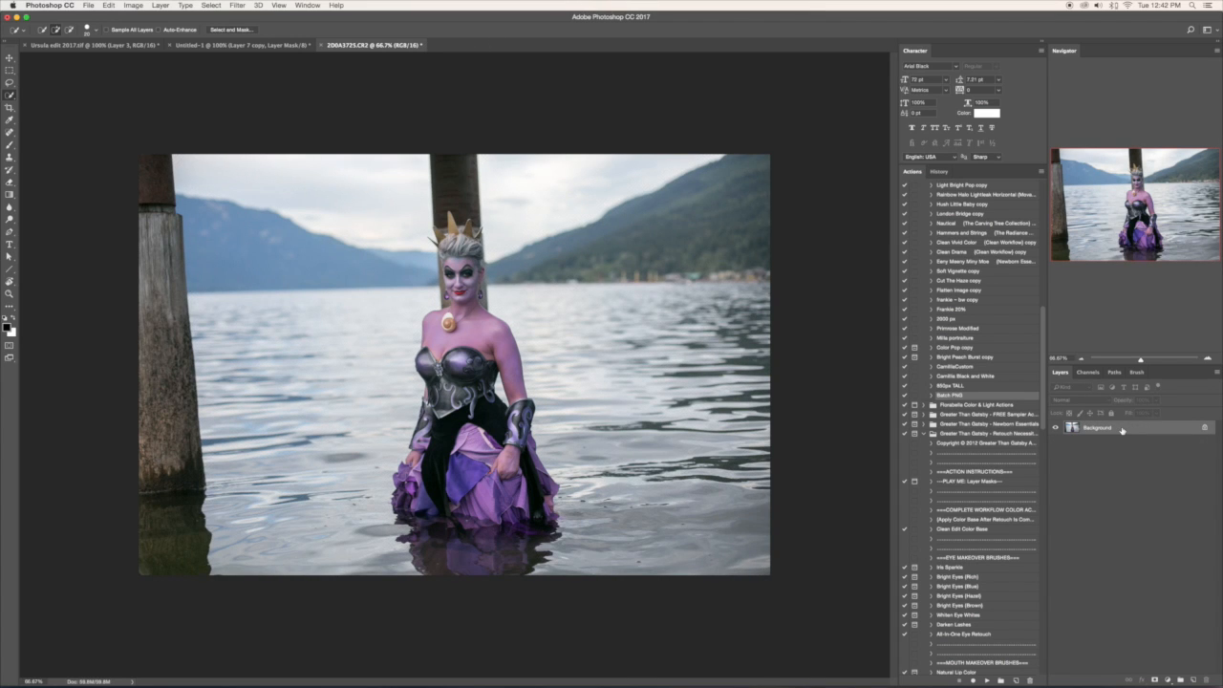
- Duplicate the Background layer and add a layer mask to the copy, with the mask active for painting
{"action": "key", "text": "super+j"}
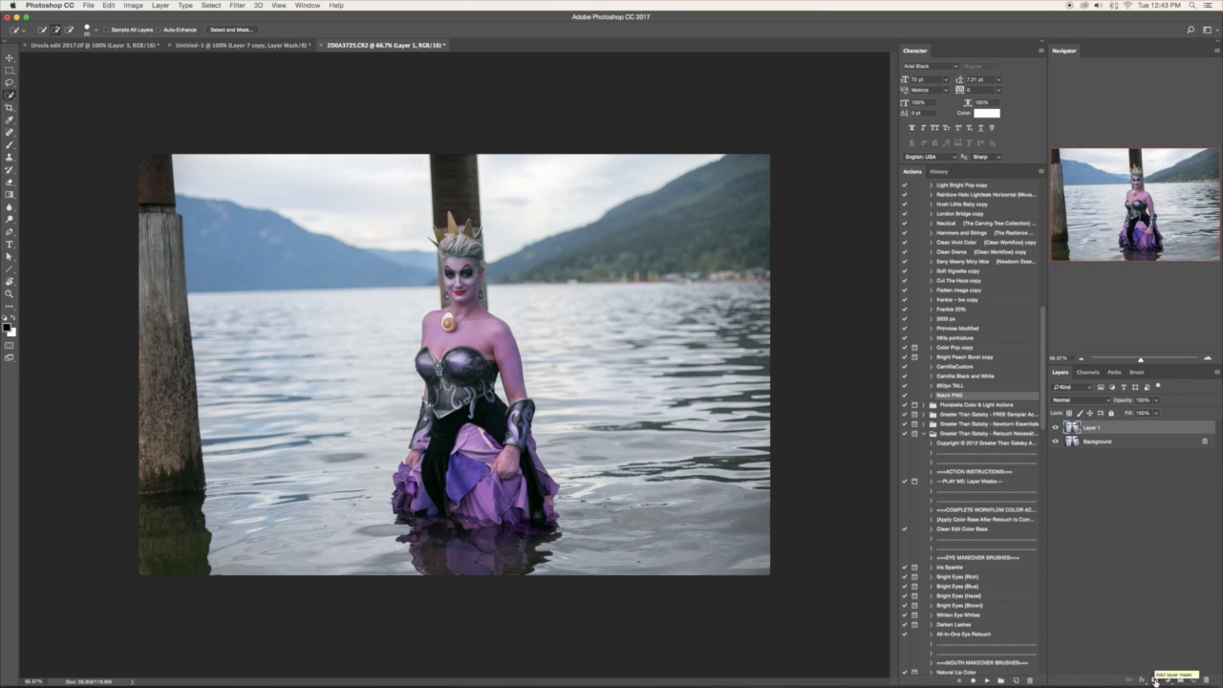
{"action": "left_click", "coordinate": [1155, 679]}
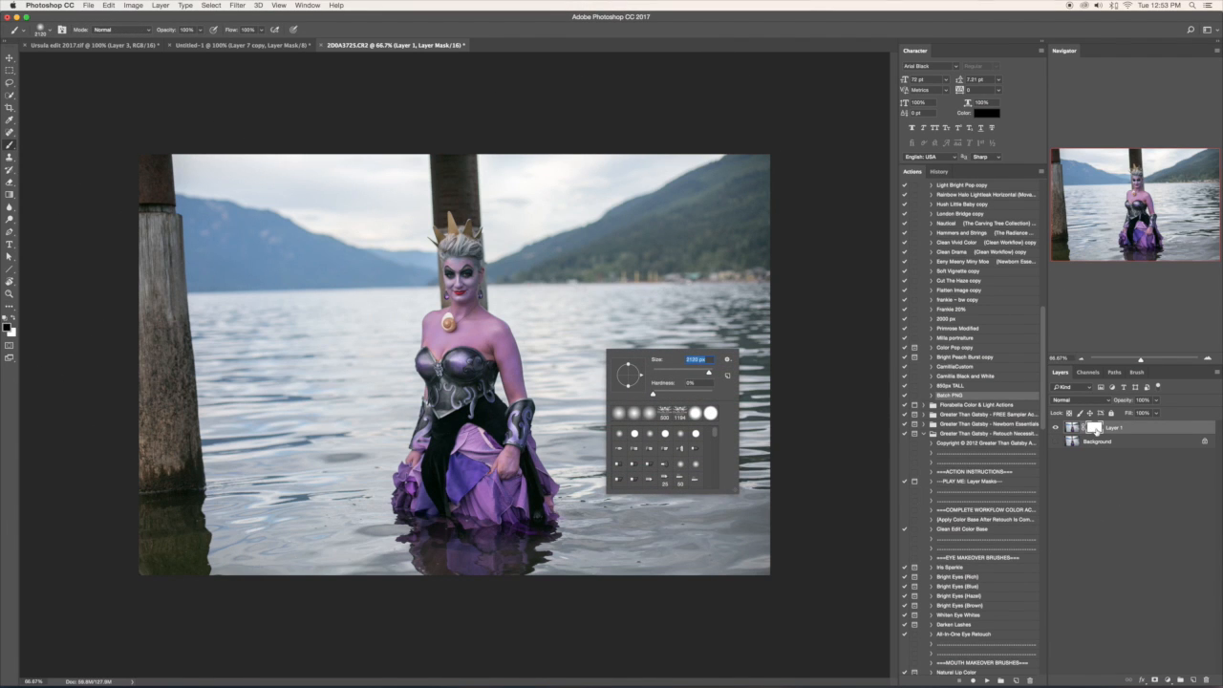
{"action": "left_click", "coordinate": [1095, 431]}
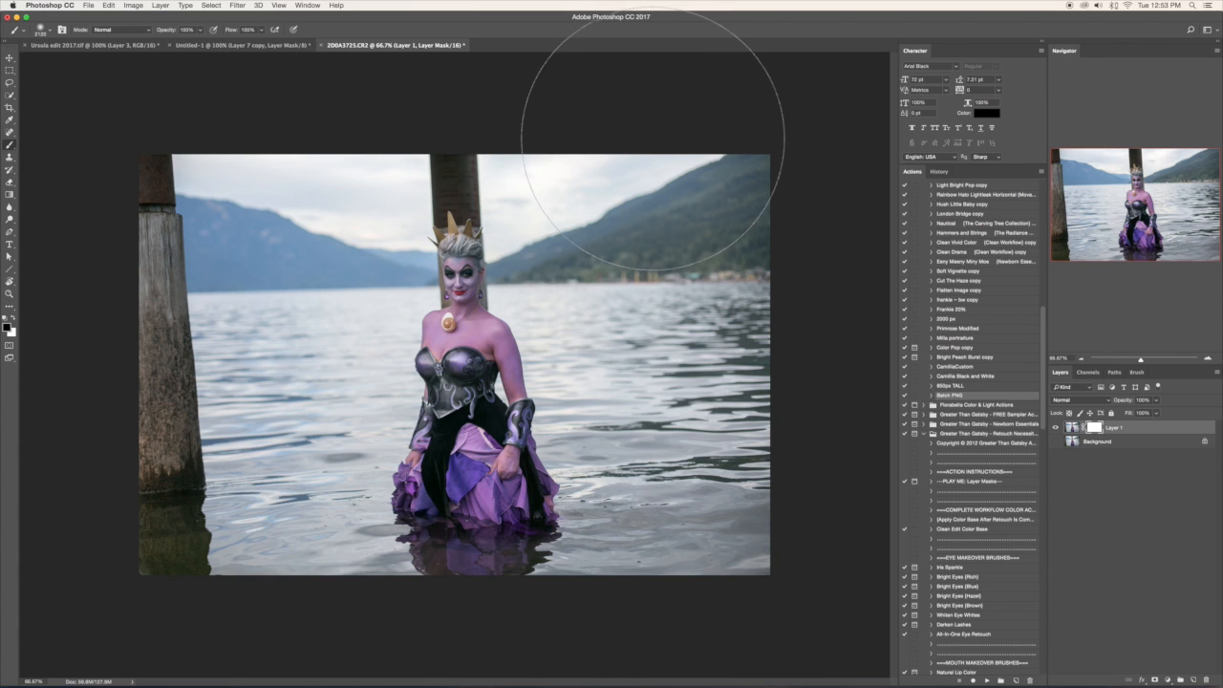
- Paint black on the mask with a large soft brush to hide the photo's right side, and paint white to restore it
{"action": "mouse_move", "coordinate": [655, 140]}
{"action": "left_mouse_down"}
{"action": "mouse_move", "coordinate": [669, 464]}
{"action": "mouse_move", "coordinate": [627, 586]}
{"action": "mouse_move", "coordinate": [674, 545]}
{"action": "mouse_move", "coordinate": [726, 354]}
{"action": "mouse_move", "coordinate": [738, 171]}
{"action": "left_mouse_up"}
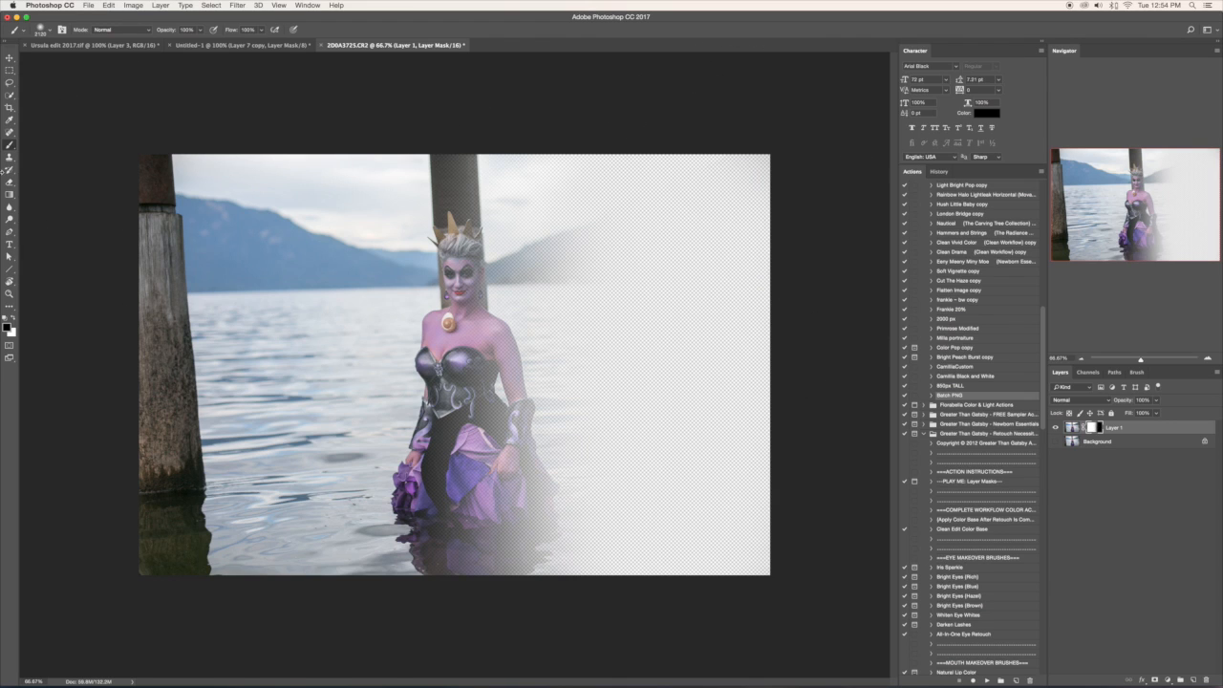
{"action": "left_click", "coordinate": [13, 321]}
{"action": "mouse_move", "coordinate": [673, 234]}
{"action": "left_mouse_down"}
{"action": "mouse_move", "coordinate": [552, 180]}
{"action": "mouse_move", "coordinate": [537, 562]}
{"action": "mouse_move", "coordinate": [578, 303]}
{"action": "mouse_move", "coordinate": [613, 191]}
{"action": "mouse_move", "coordinate": [694, 182]}
{"action": "mouse_move", "coordinate": [702, 352]}
{"action": "mouse_move", "coordinate": [686, 621]}
{"action": "left_mouse_up"}
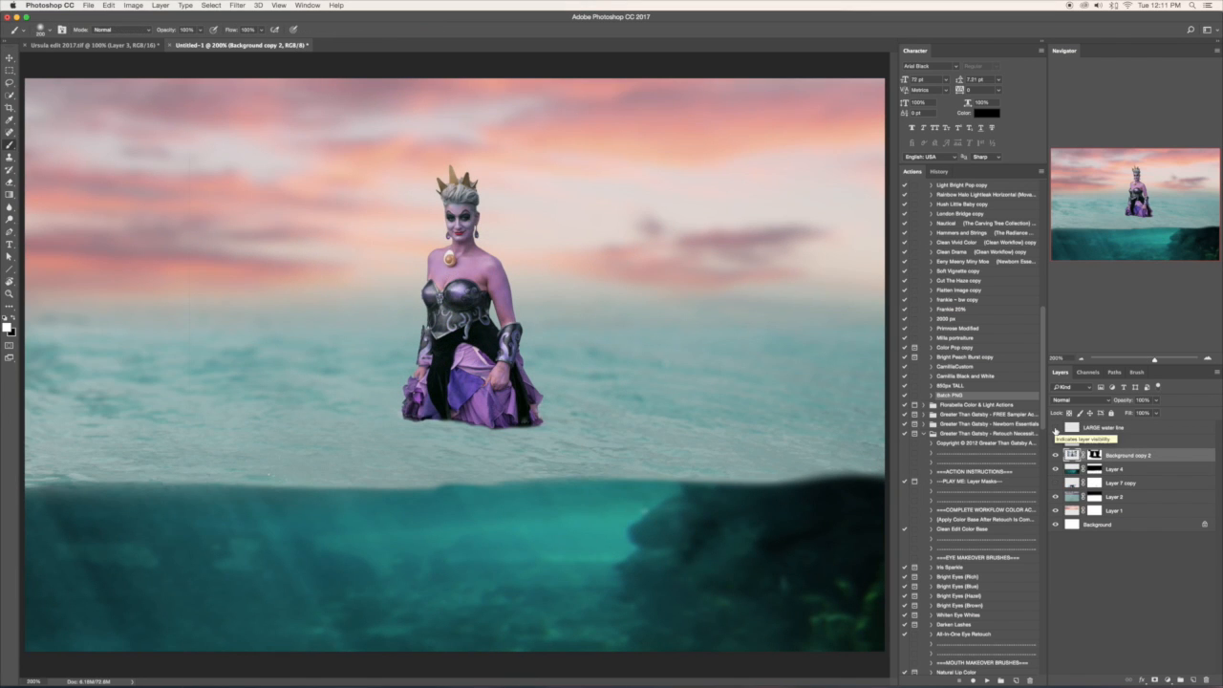
- Show the LARGE water line layer and fit it along the top of the underwater area, reducing its height to about 77%
{"action": "left_click", "coordinate": [1057, 428]}
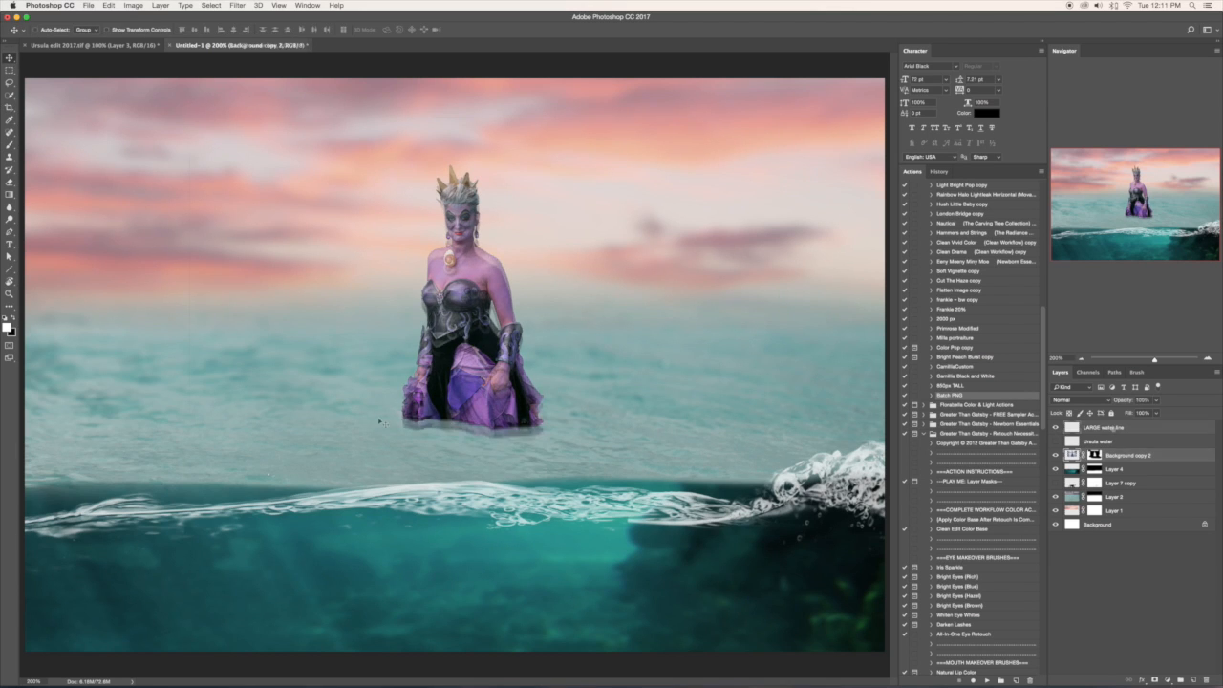
{"action": "left_click_drag", "start_coordinate": [853, 490], "coordinate": [824, 456]}
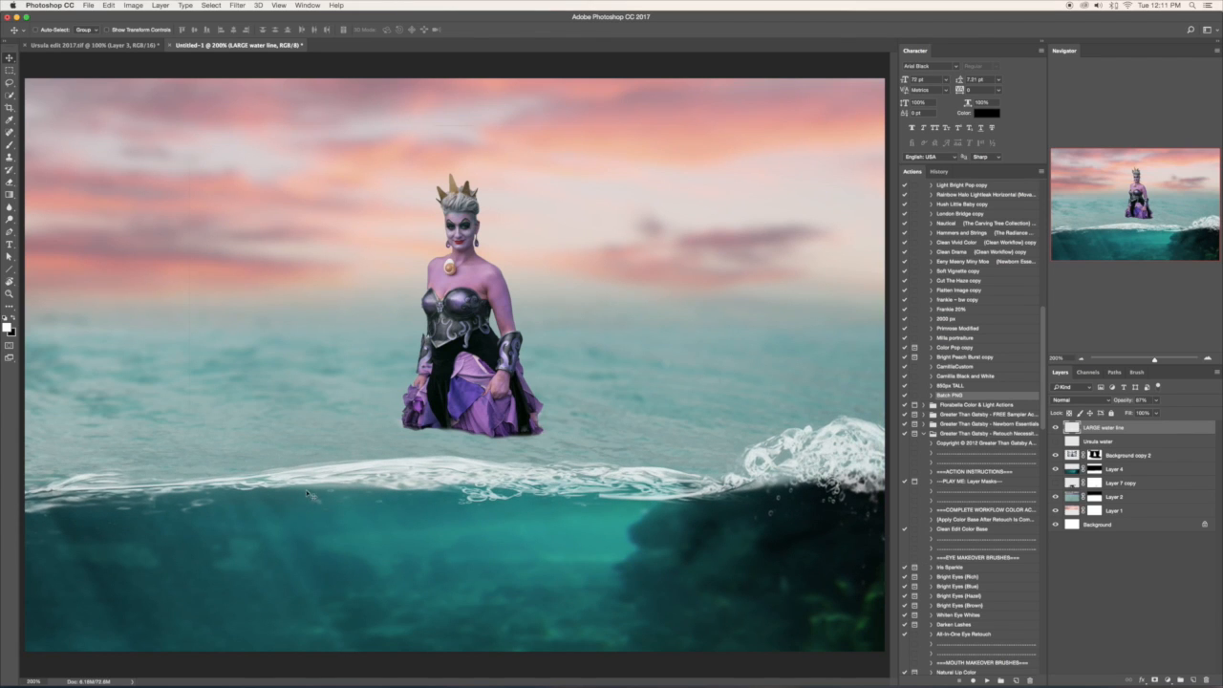
{"action": "key", "text": "super+t"}
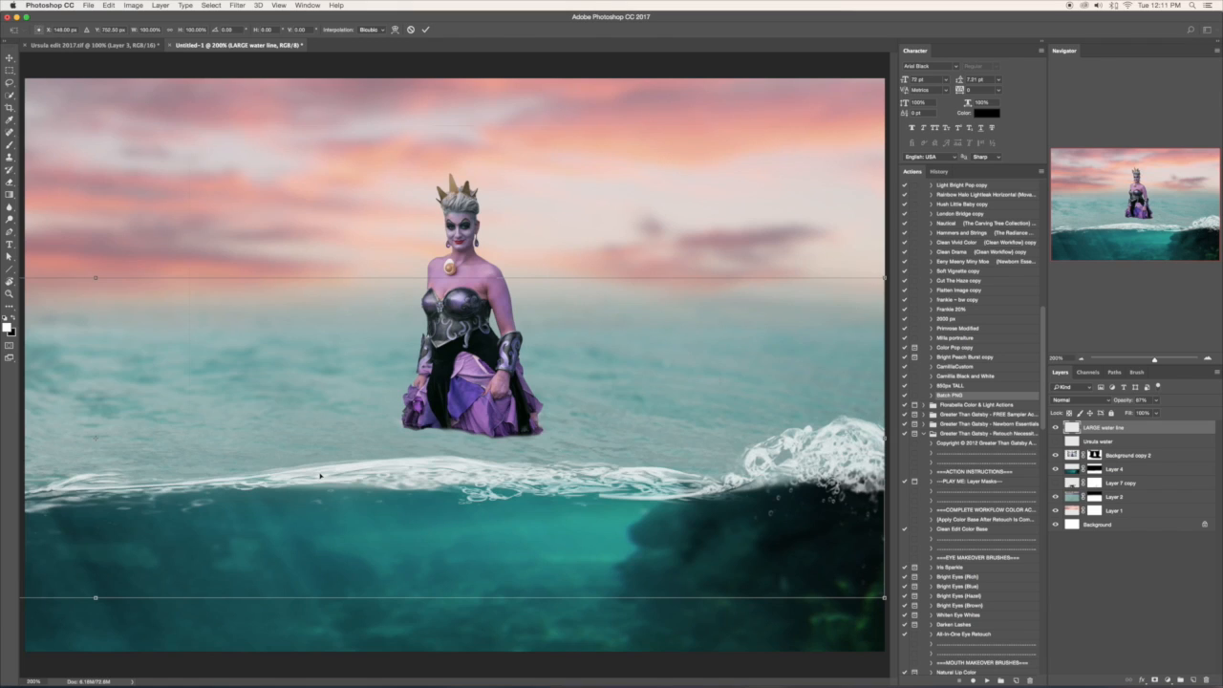
{"action": "key", "text": "super+minus"}
{"action": "key", "text": "super+minus"}
{"action": "left_click_drag", "start_coordinate": [71, 441], "coordinate": [40, 418]}
{"action": "left_click_drag", "start_coordinate": [397, 394], "coordinate": [397, 411]}
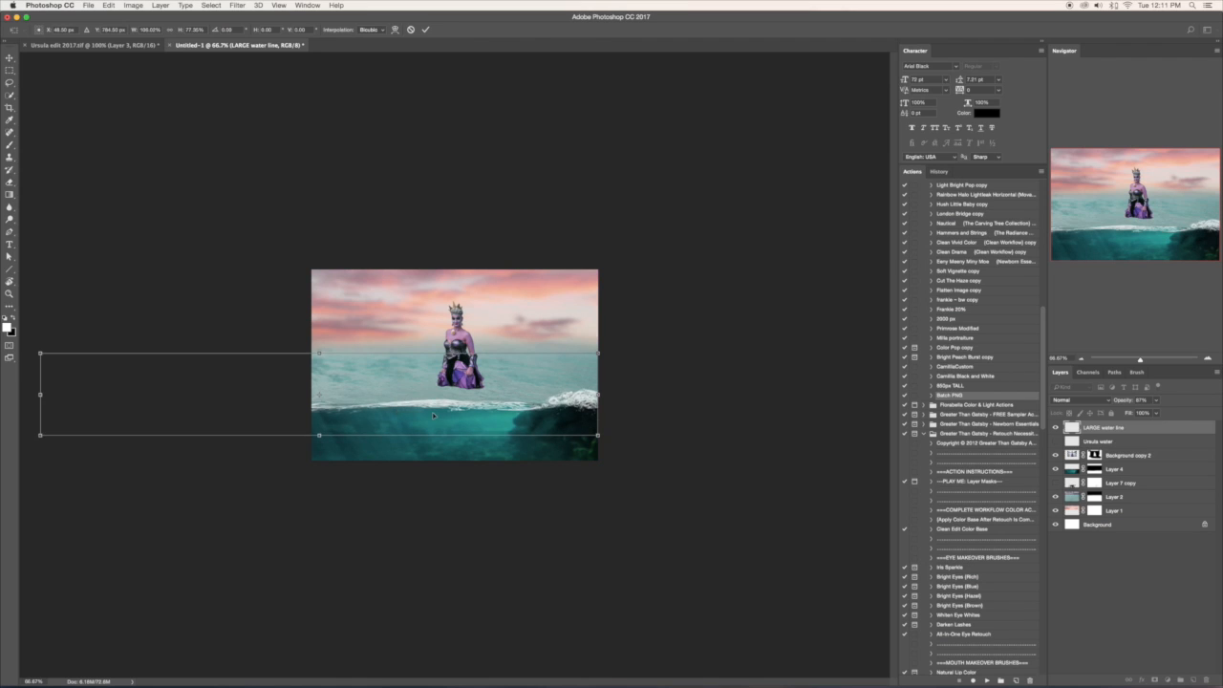
{"action": "key", "text": "Return"}
{"action": "key", "text": "super+plus"}
{"action": "key", "text": "super+plus"}
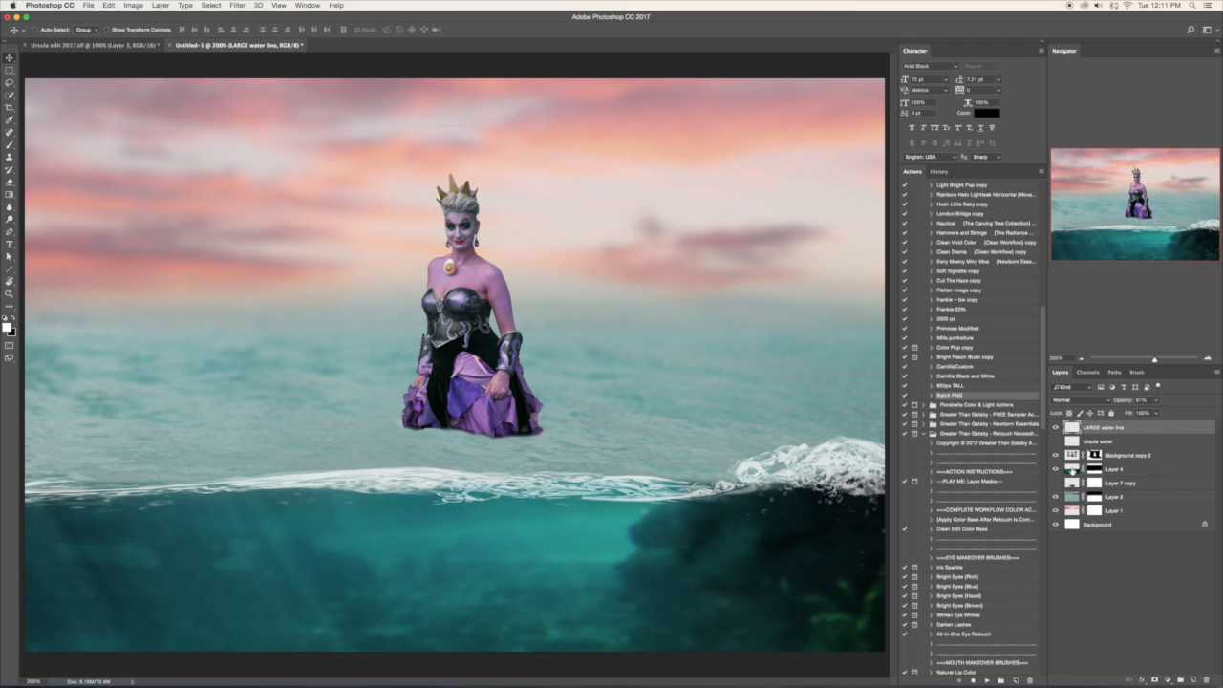
- Compare the composite with and without the underwater image on Layer 4
{"action": "left_click", "coordinate": [1071, 469]}
{"action": "left_click", "coordinate": [1056, 469]}
{"action": "left_click", "coordinate": [1055, 469]}
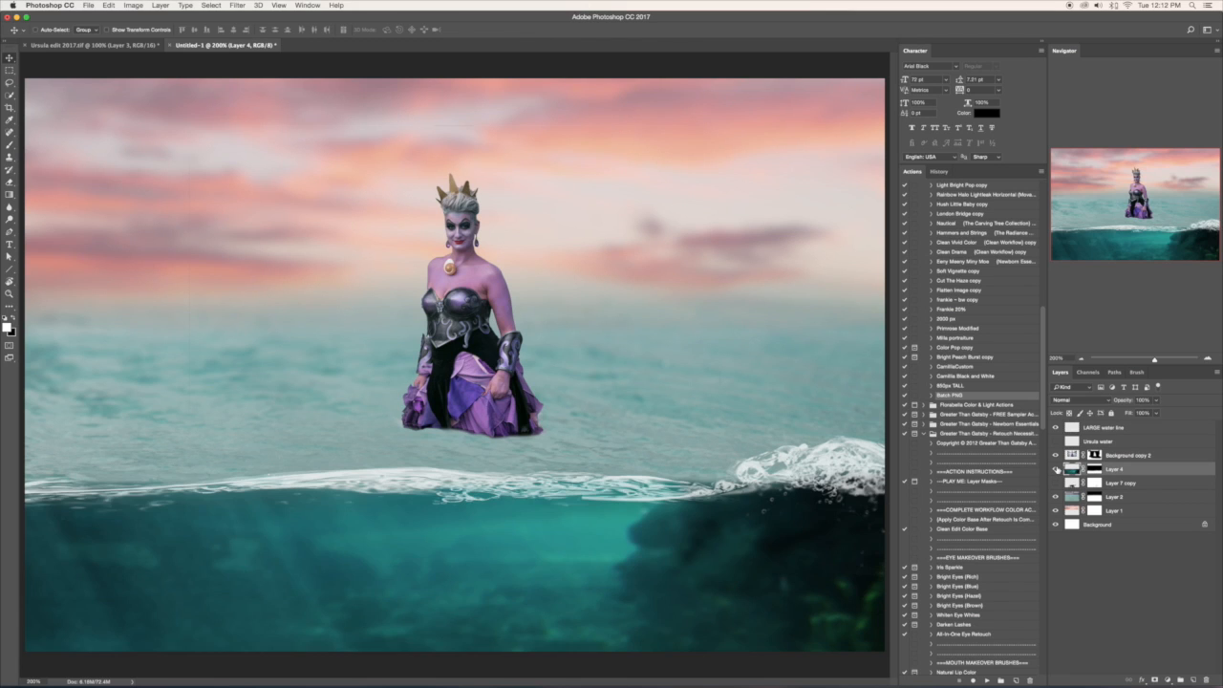
- Paint black on Layer 4's mask just above the wave line with a smaller soft brush to hide the underwater image there
{"action": "left_click", "coordinate": [1094, 469]}
{"action": "key", "text": "b"}
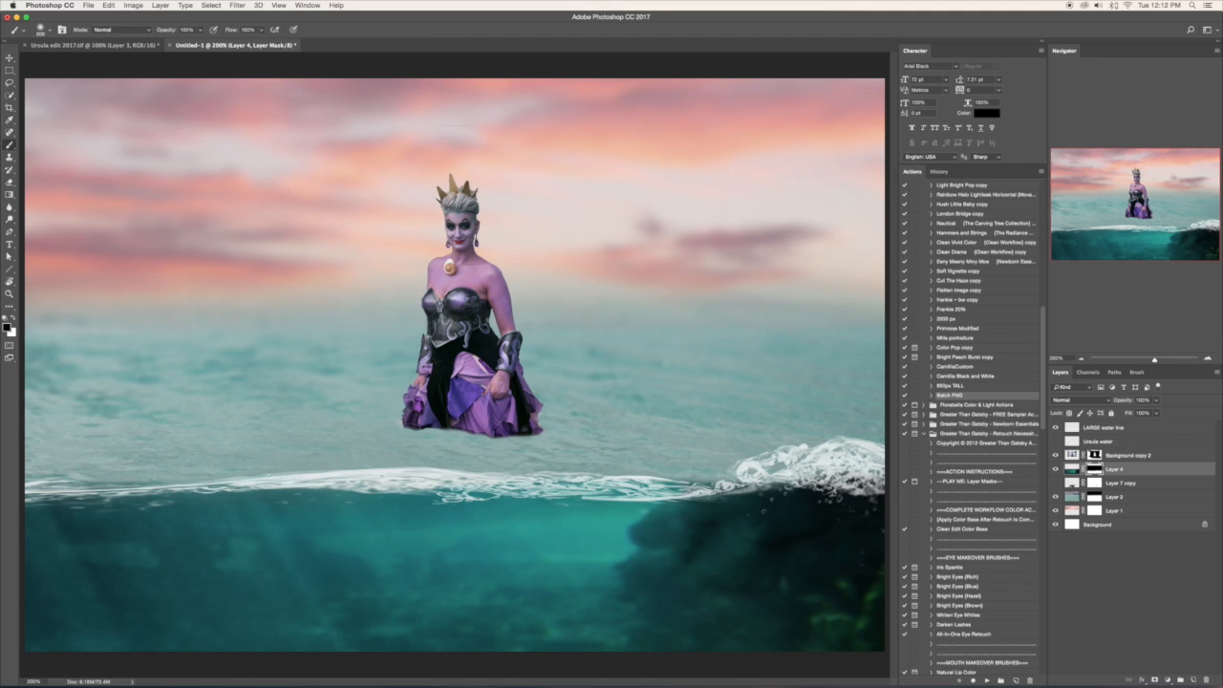
{"action": "right_click", "coordinate": [86, 435]}
{"action": "left_click", "coordinate": [171, 456]}
{"action": "left_click_drag", "start_coordinate": [45, 463], "coordinate": [94, 462]}
{"action": "key", "text": "bracketleft"}
{"action": "key", "text": "bracketleft"}
{"action": "key", "text": "bracketleft"}
{"action": "key", "text": "bracketleft"}
{"action": "key", "text": "bracketleft"}
{"action": "key", "text": "bracketleft"}
{"action": "key", "text": "bracketleft"}
{"action": "left_click_drag", "start_coordinate": [86, 479], "coordinate": [209, 472]}
{"action": "mouse_move", "coordinate": [326, 468]}
{"action": "left_mouse_down"}
{"action": "mouse_move", "coordinate": [630, 477]}
{"action": "mouse_move", "coordinate": [878, 459]}
{"action": "left_mouse_up"}
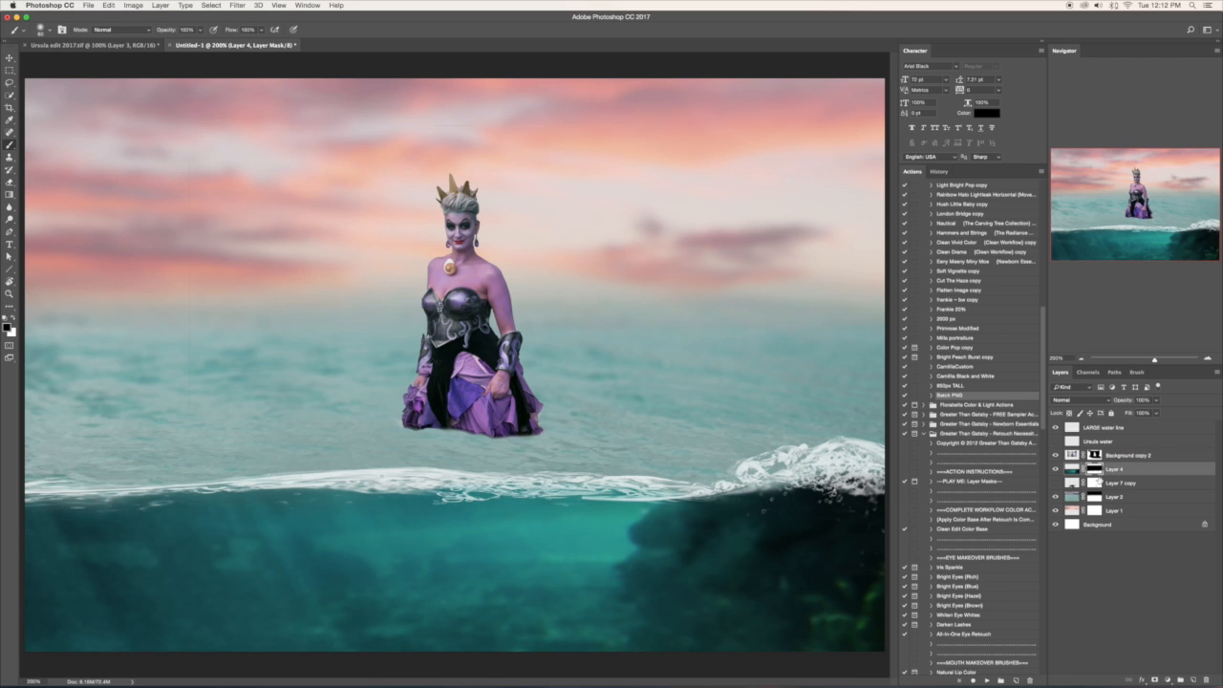
- Paint white on Layer 4's mask just below the wave line to reveal the underwater image up to it
{"action": "left_click", "coordinate": [13, 322]}
{"action": "mouse_move", "coordinate": [30, 514]}
{"action": "left_mouse_down"}
{"action": "mouse_move", "coordinate": [125, 515]}
{"action": "mouse_move", "coordinate": [58, 507]}
{"action": "mouse_move", "coordinate": [88, 513]}
{"action": "left_mouse_up"}
{"action": "left_click_drag", "start_coordinate": [253, 505], "coordinate": [828, 506]}
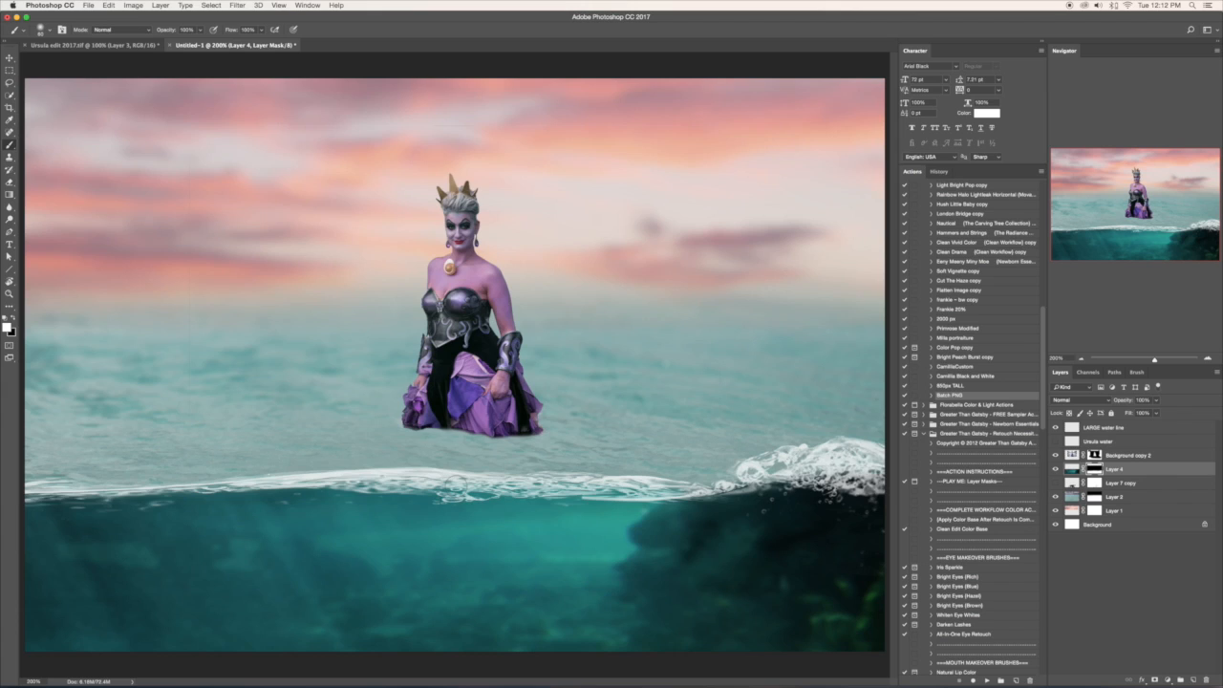
- Compare the composite with and without the sea surface on Layer 2
{"action": "key", "text": "super+minus"}
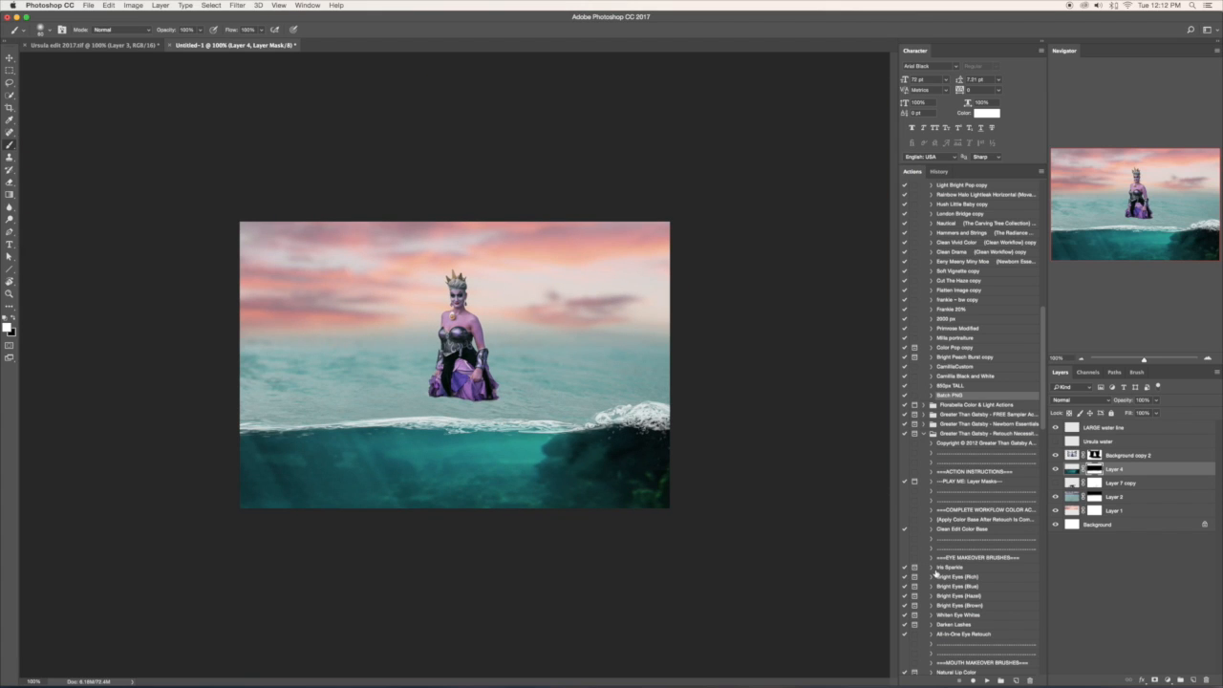
{"action": "left_click", "coordinate": [1114, 498]}
{"action": "left_click", "coordinate": [1056, 497]}
{"action": "left_click", "coordinate": [1055, 496]}
{"action": "left_click", "coordinate": [1056, 497]}
{"action": "left_click", "coordinate": [1056, 497]}
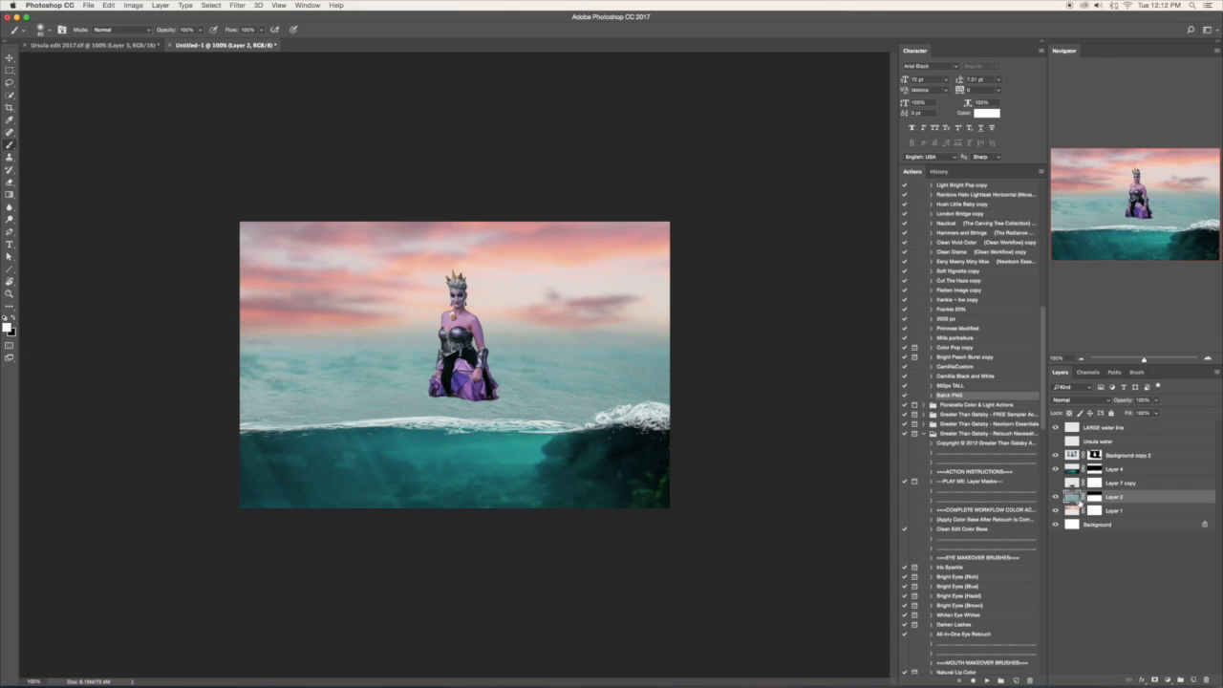
- Paint black with a soft brush on Layer 2's mask along the horizon to blend the sea into the sky
{"action": "left_click", "coordinate": [1094, 498]}
{"action": "key", "text": "x"}
{"action": "right_click", "coordinate": [432, 293]}
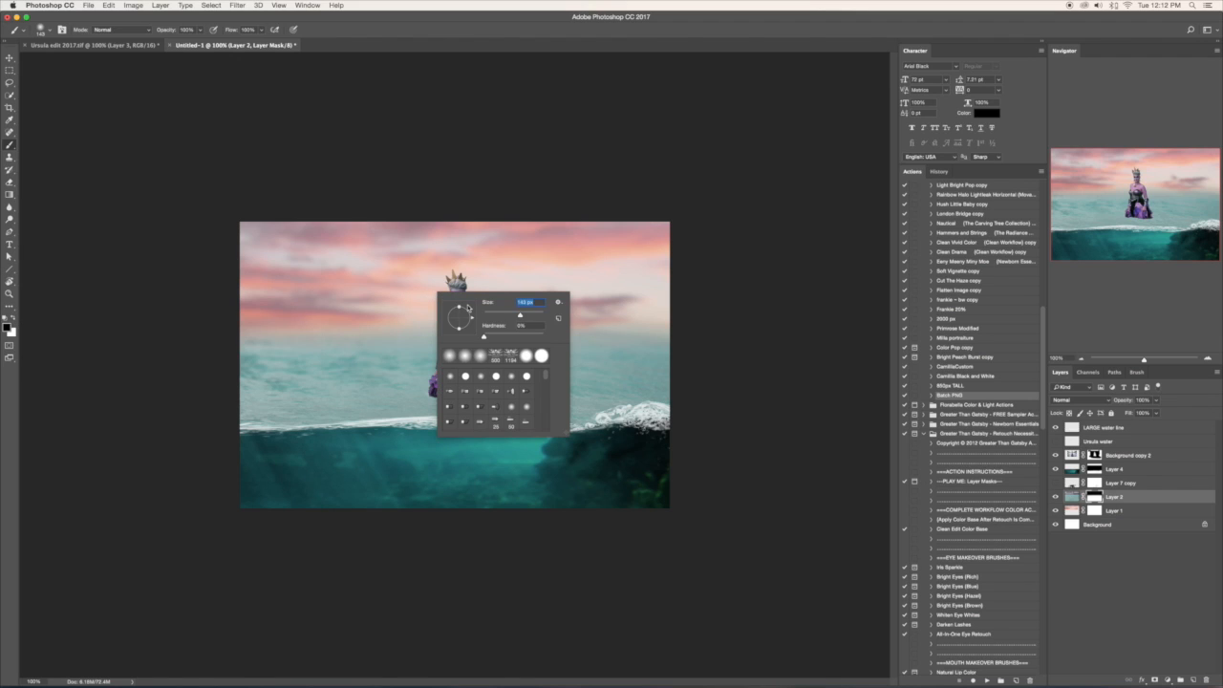
{"action": "key", "text": "Return"}
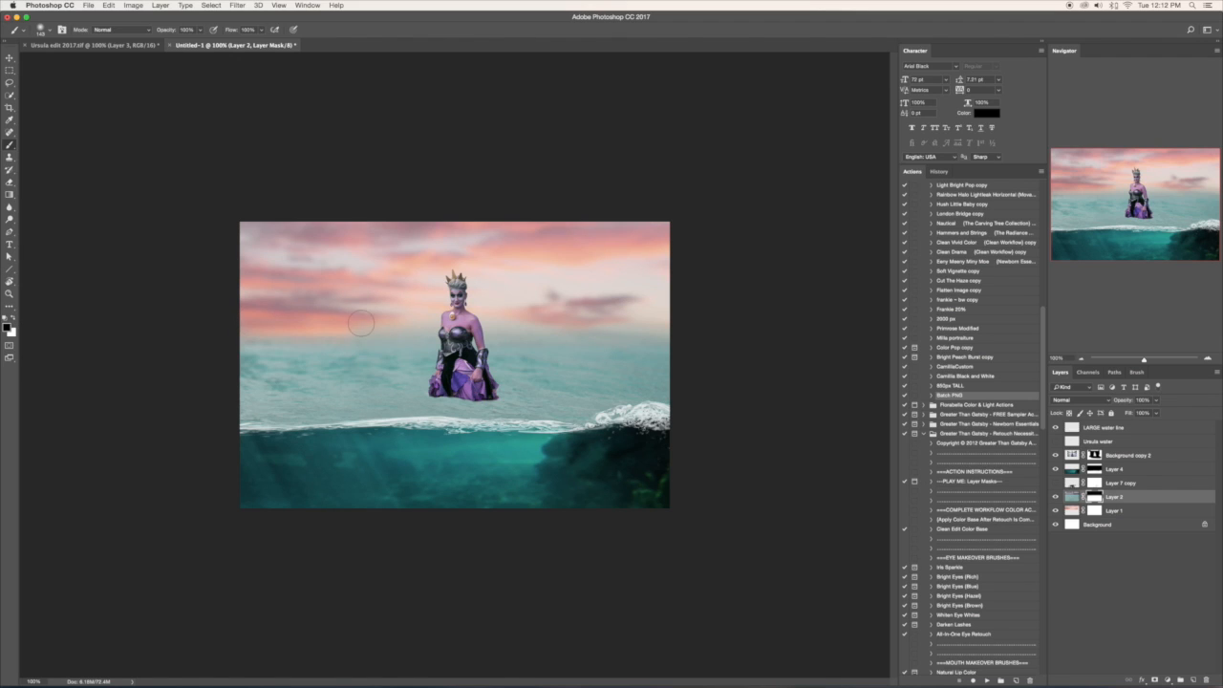
{"action": "left_click_drag", "start_coordinate": [485, 323], "coordinate": [700, 323]}
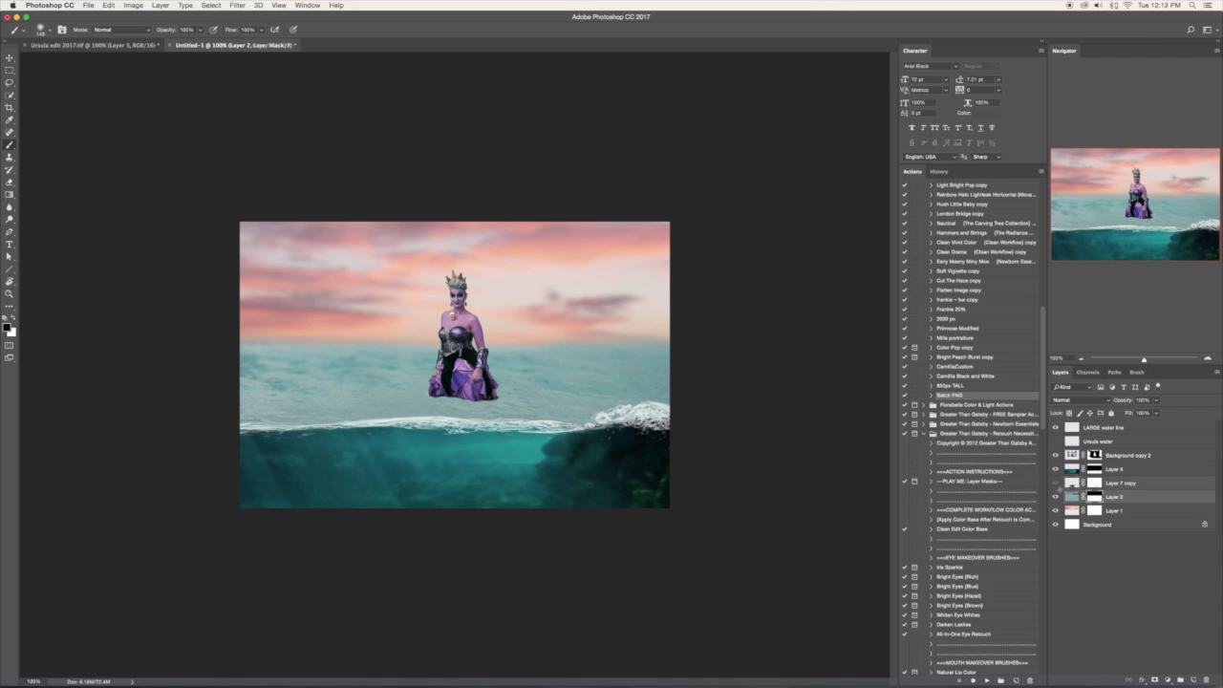
- Move the octopus layer, Layer 7 copy, above Layer 4 and transform it to be larger and rotated across the underwater area
{"action": "left_click", "coordinate": [1129, 483]}
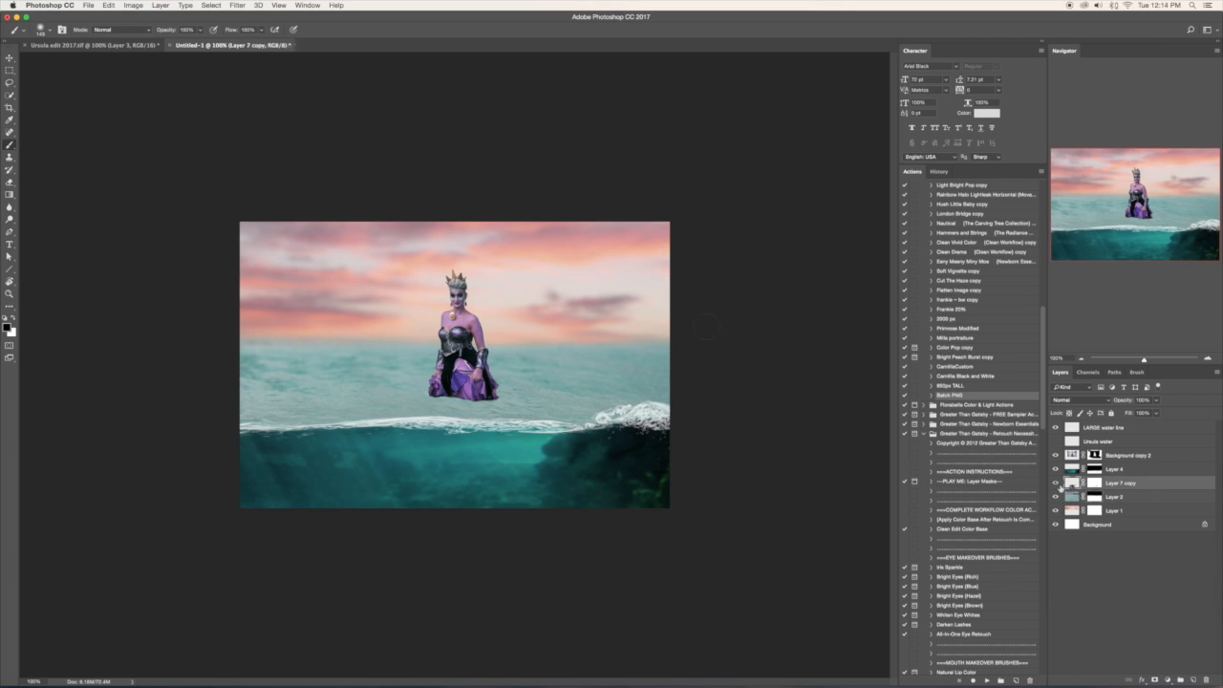
{"action": "left_click_drag", "start_coordinate": [1135, 476], "coordinate": [1134, 467]}
{"action": "key", "text": "super+t"}
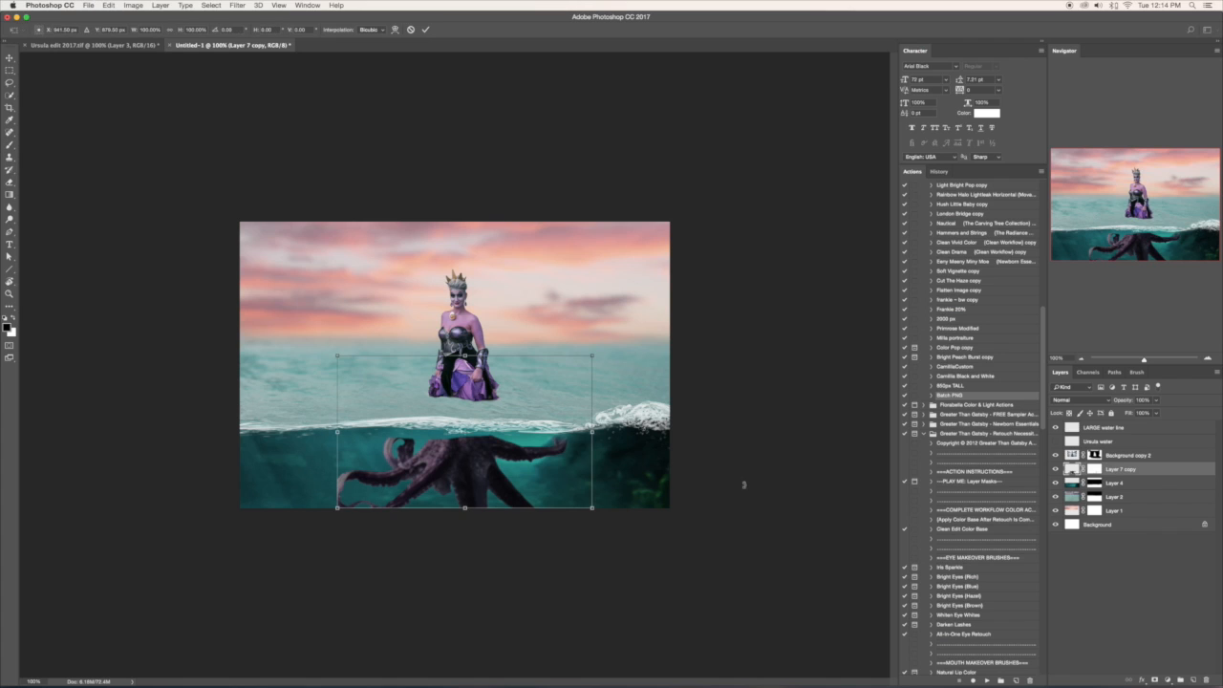
{"action": "left_click_drag", "start_coordinate": [593, 508], "coordinate": [793, 574]}
{"action": "left_click_drag", "start_coordinate": [555, 497], "coordinate": [566, 454]}
{"action": "left_click_drag", "start_coordinate": [752, 222], "coordinate": [720, 242]}
{"action": "left_click_drag", "start_coordinate": [614, 354], "coordinate": [618, 361]}
{"action": "left_click_drag", "start_coordinate": [714, 250], "coordinate": [706, 255]}
{"action": "key", "text": "Return"}
- Mask out the octopus above the wave line with black on its layer mask, and restore the body just below with white
{"action": "key", "text": "b"}
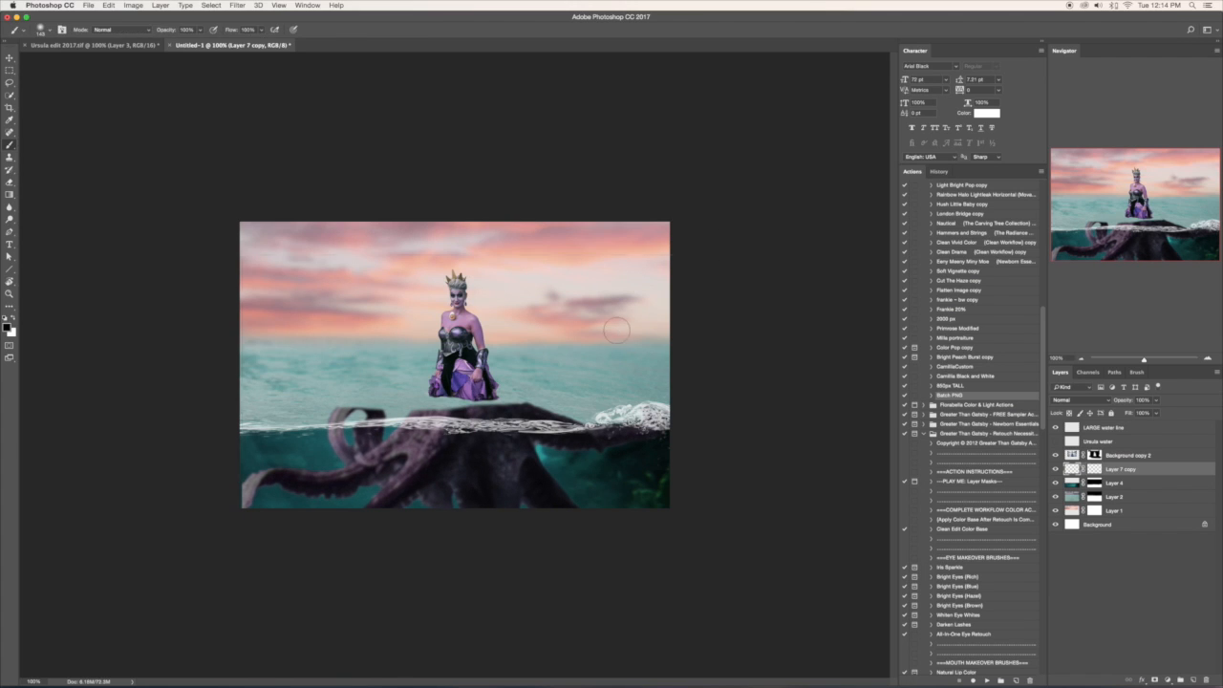
{"action": "left_click", "coordinate": [1095, 469]}
{"action": "key", "text": "x"}
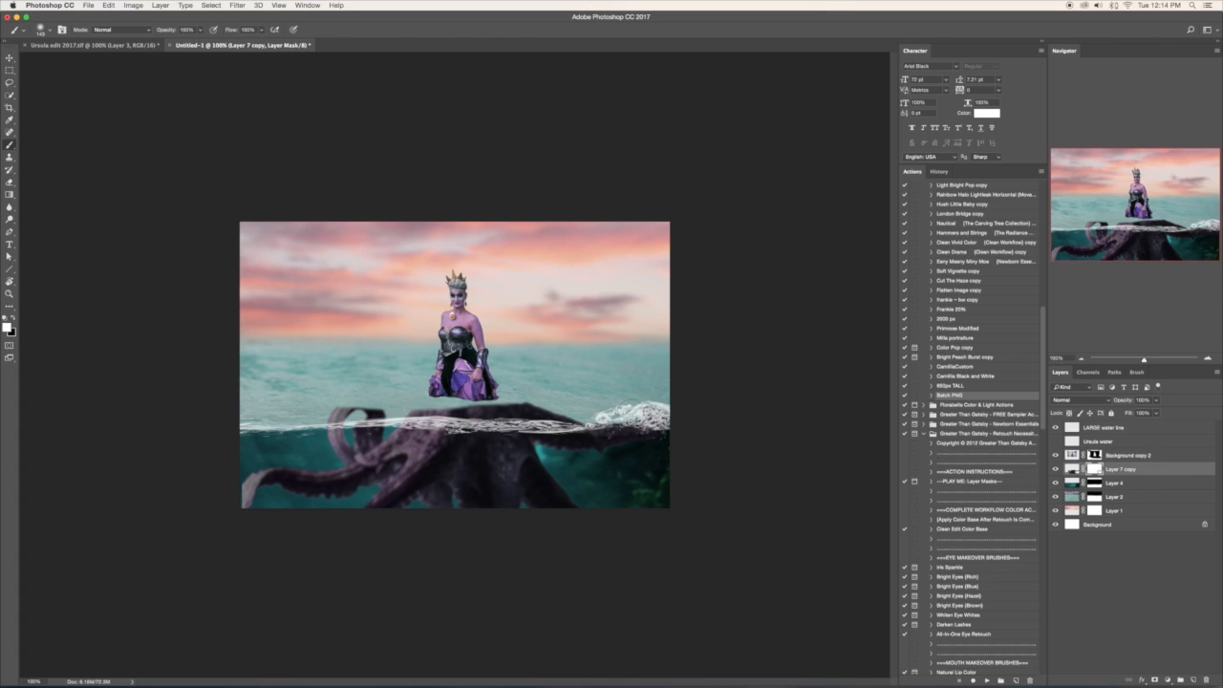
{"action": "left_click", "coordinate": [13, 318]}
{"action": "mouse_move", "coordinate": [331, 413]}
{"action": "left_mouse_down"}
{"action": "mouse_move", "coordinate": [619, 413]}
{"action": "mouse_move", "coordinate": [418, 401]}
{"action": "left_mouse_up"}
{"action": "mouse_move", "coordinate": [627, 407]}
{"action": "left_mouse_down"}
{"action": "mouse_move", "coordinate": [675, 407]}
{"action": "mouse_move", "coordinate": [556, 419]}
{"action": "mouse_move", "coordinate": [419, 402]}
{"action": "mouse_move", "coordinate": [360, 410]}
{"action": "mouse_move", "coordinate": [581, 430]}
{"action": "left_mouse_up"}
{"action": "left_click", "coordinate": [16, 321]}
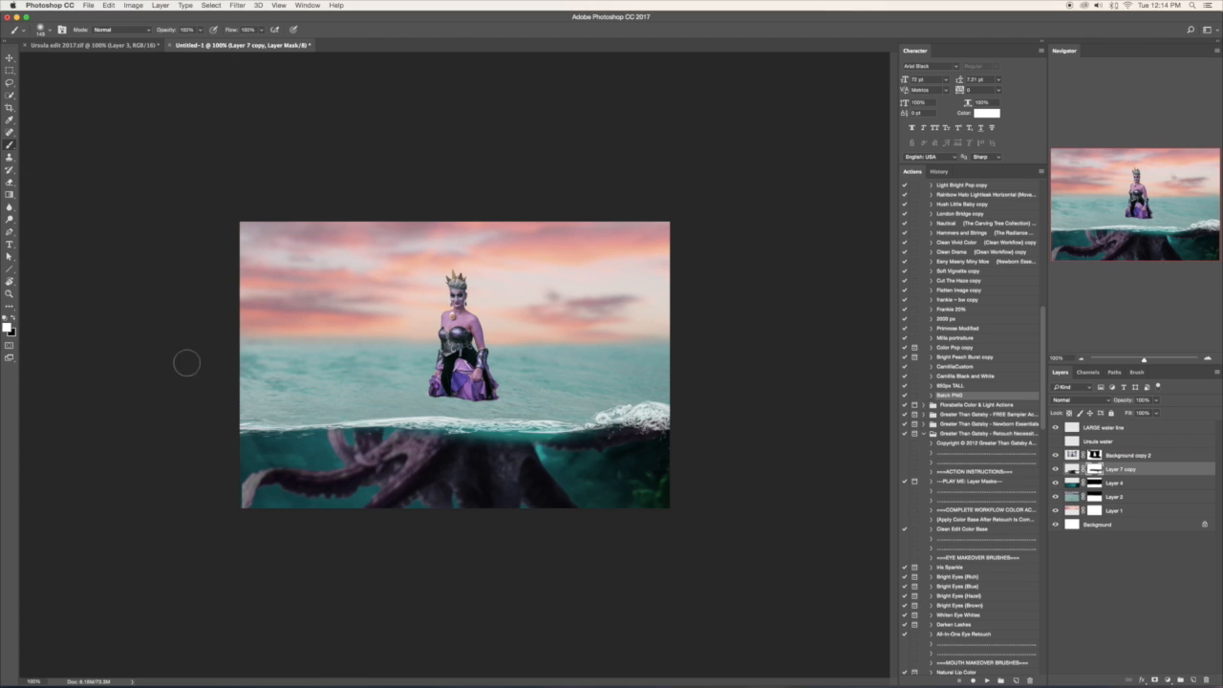
{"action": "left_click_drag", "start_coordinate": [448, 443], "coordinate": [551, 444]}
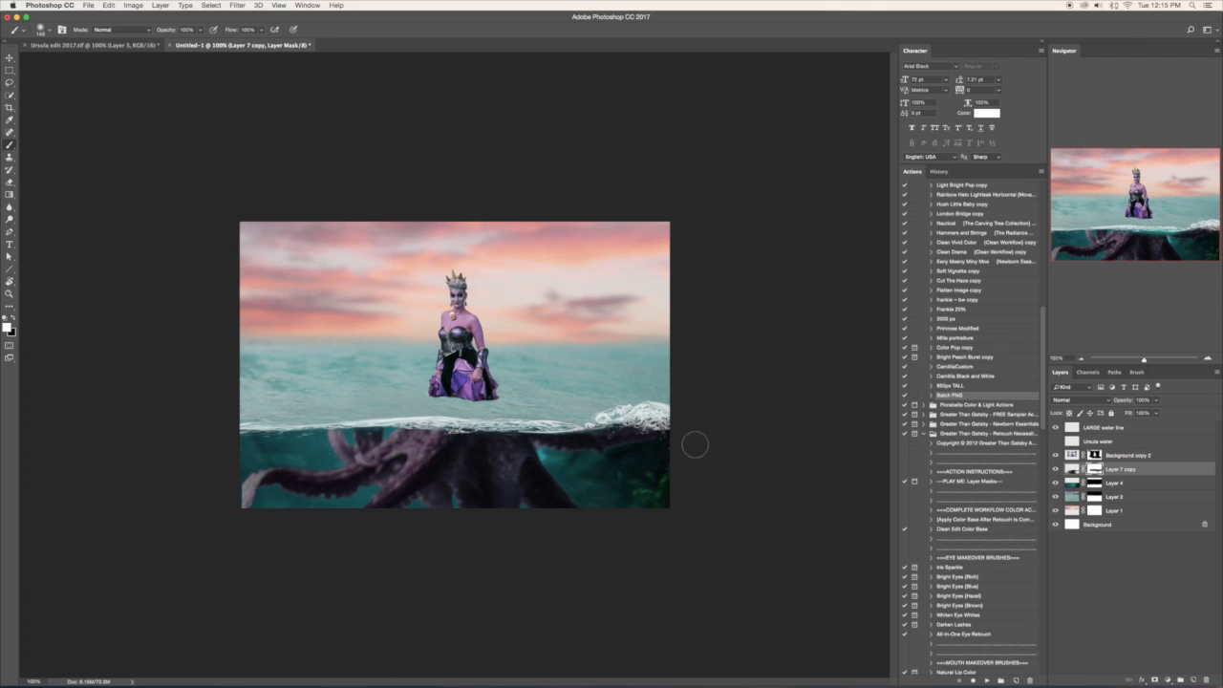